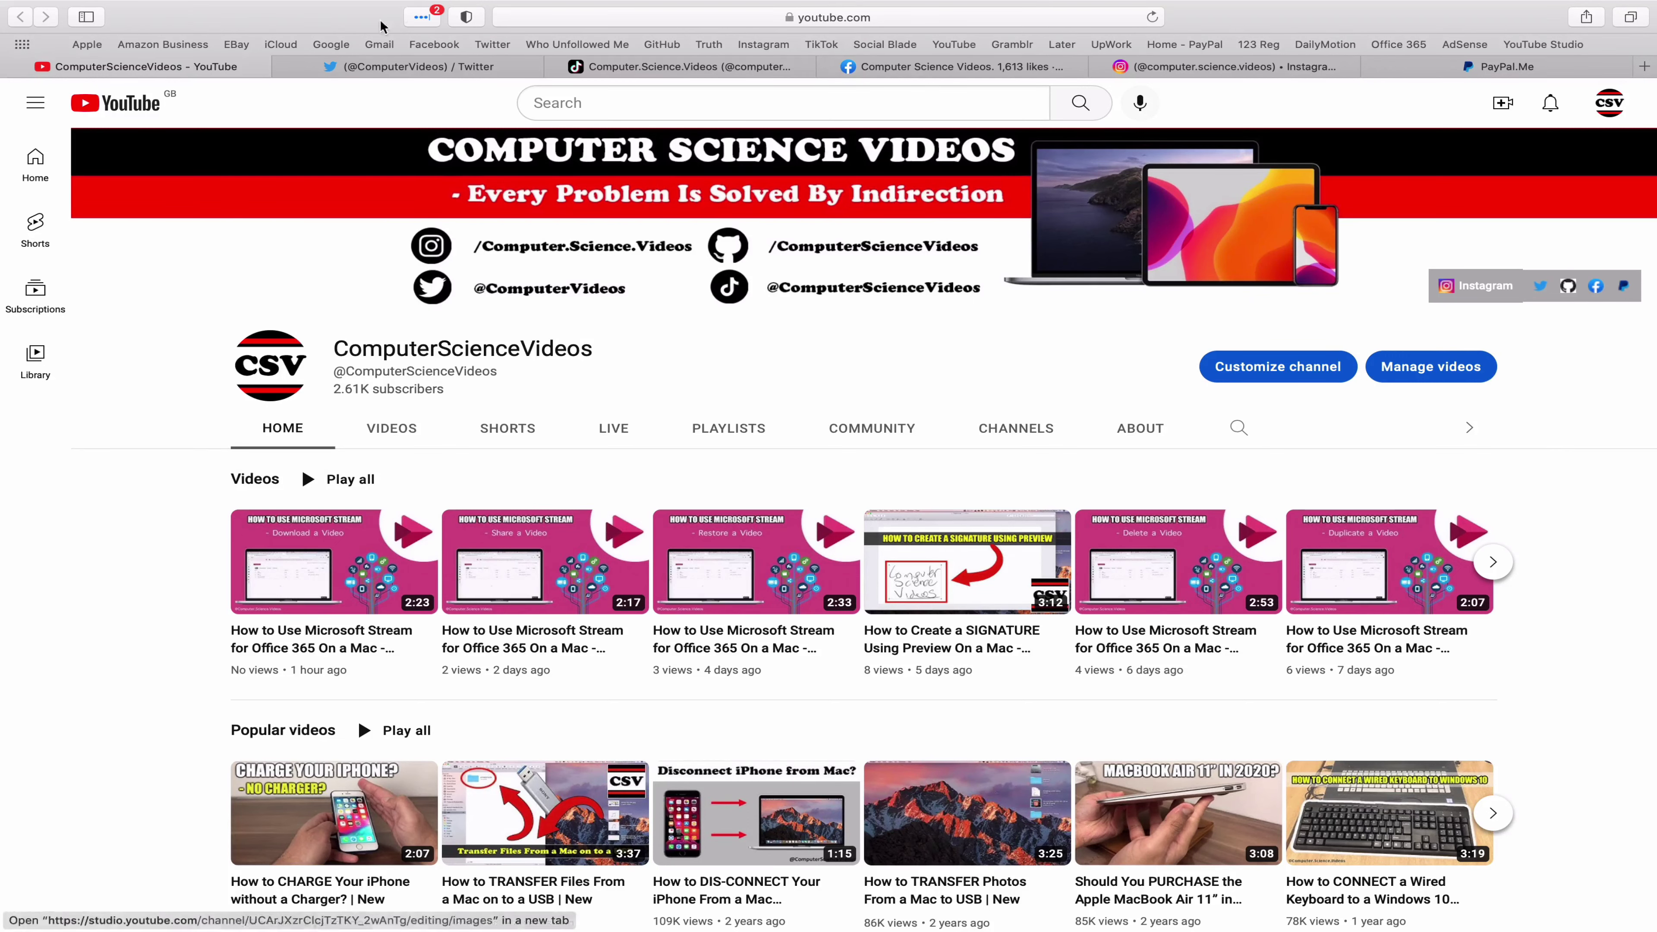
Step: Browse the channel's Twitter, TikTok, Facebook, Instagram and PayPal.Me pages in turn
click(388, 71)
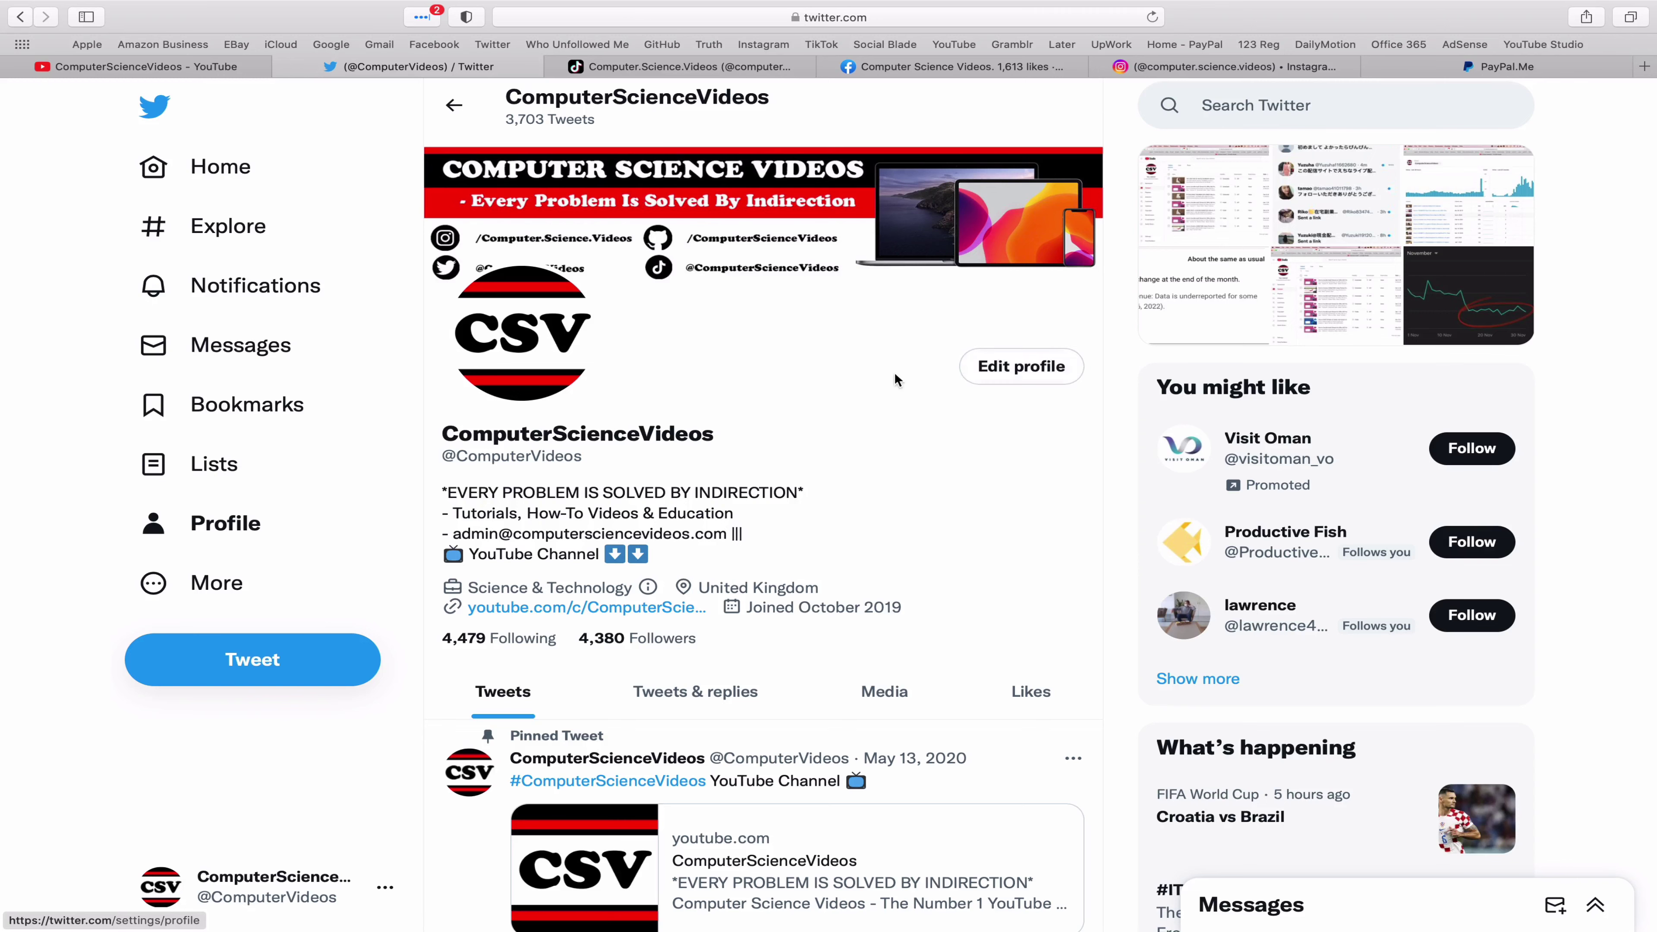
click(726, 73)
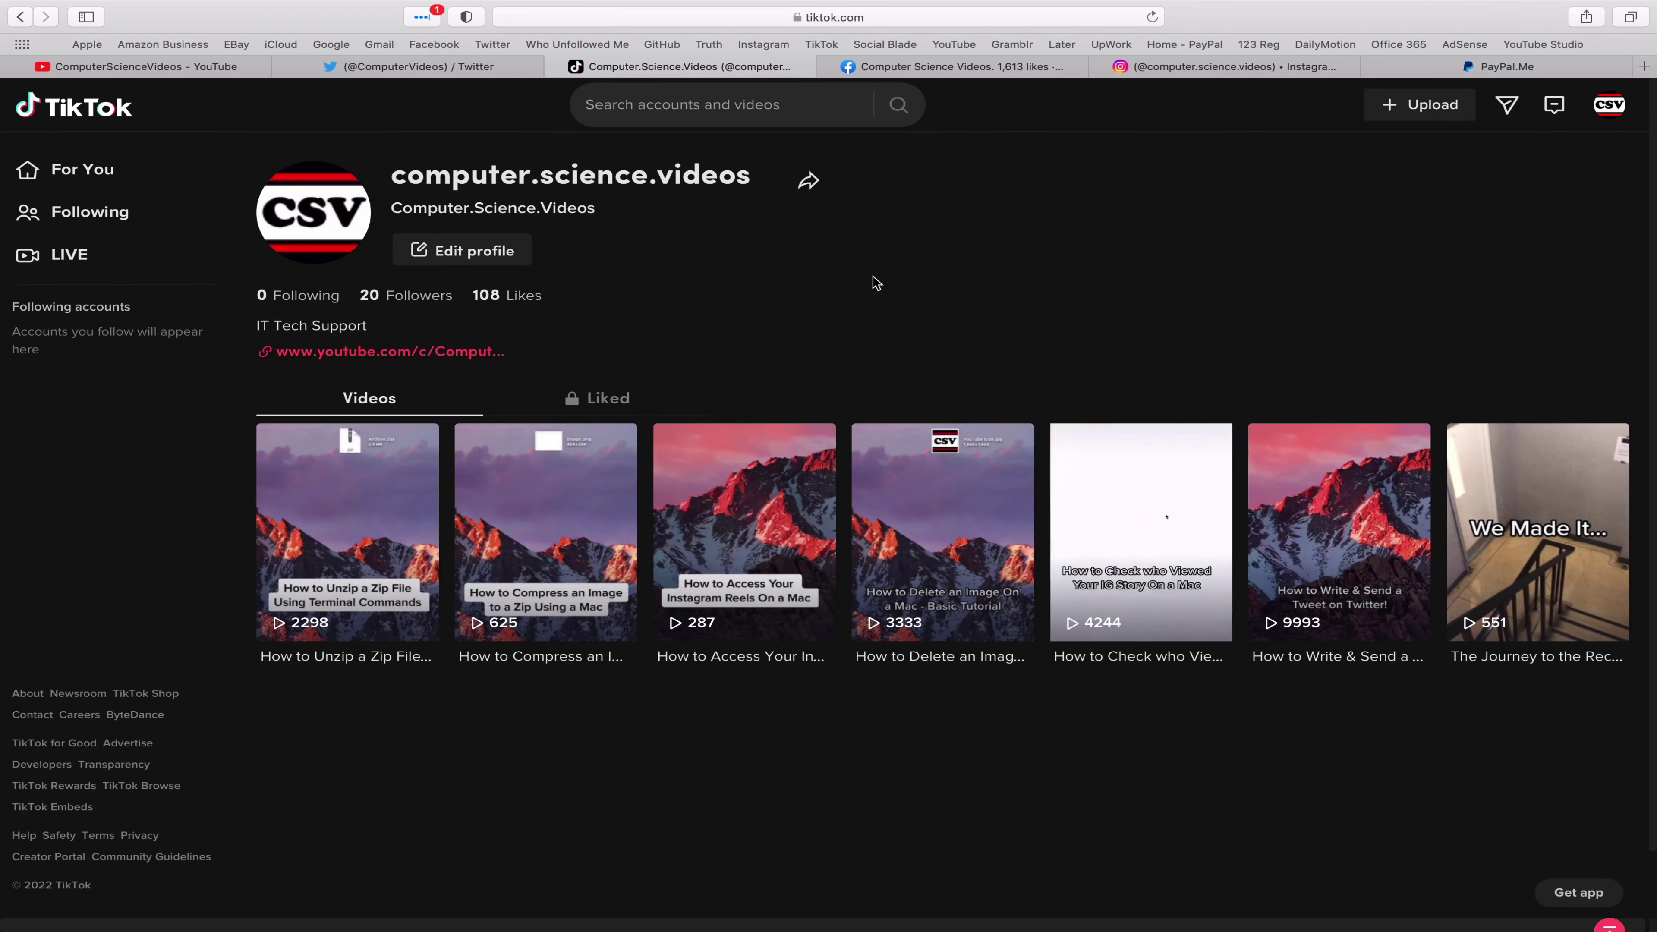
click(958, 68)
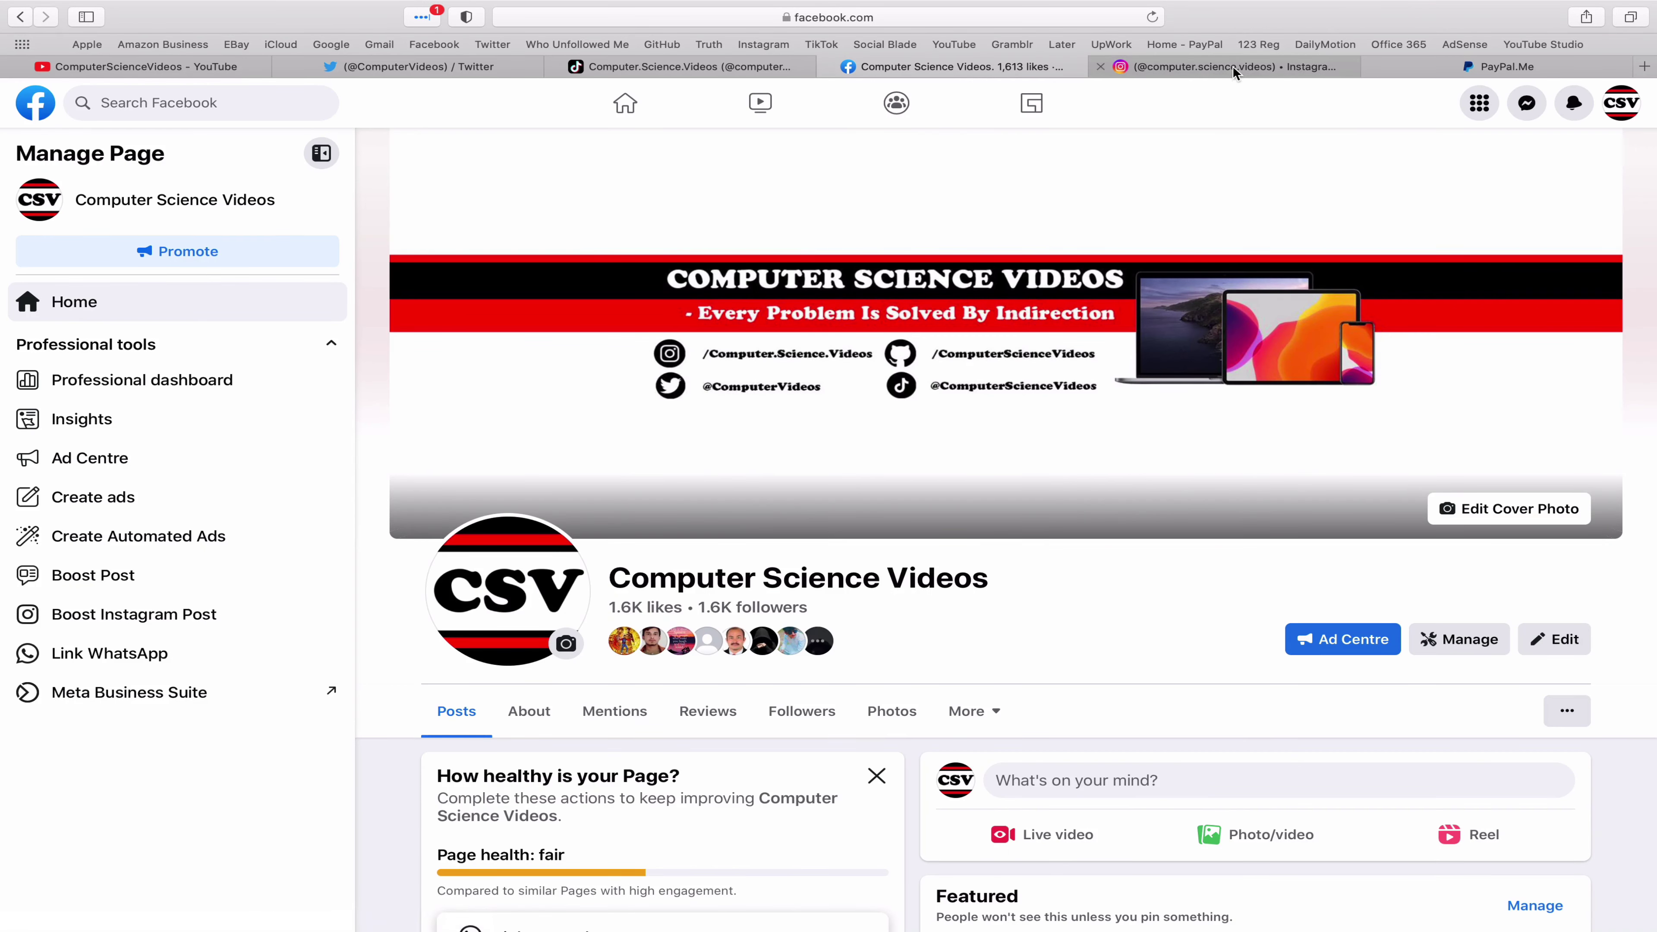
click(1278, 67)
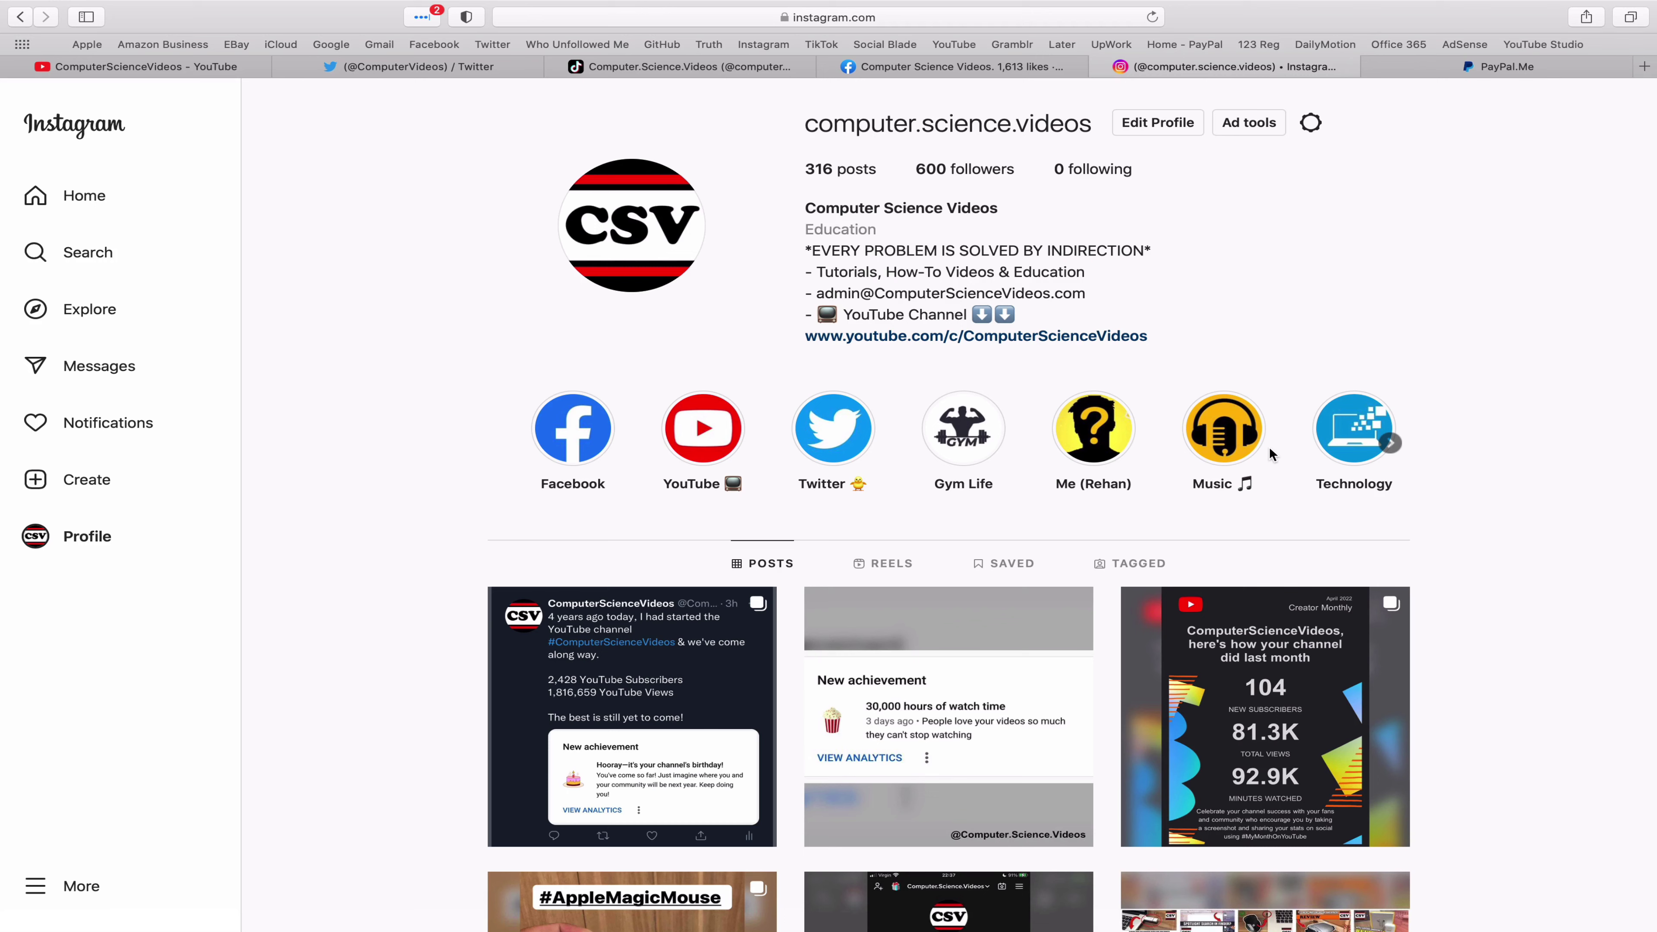
click(1563, 69)
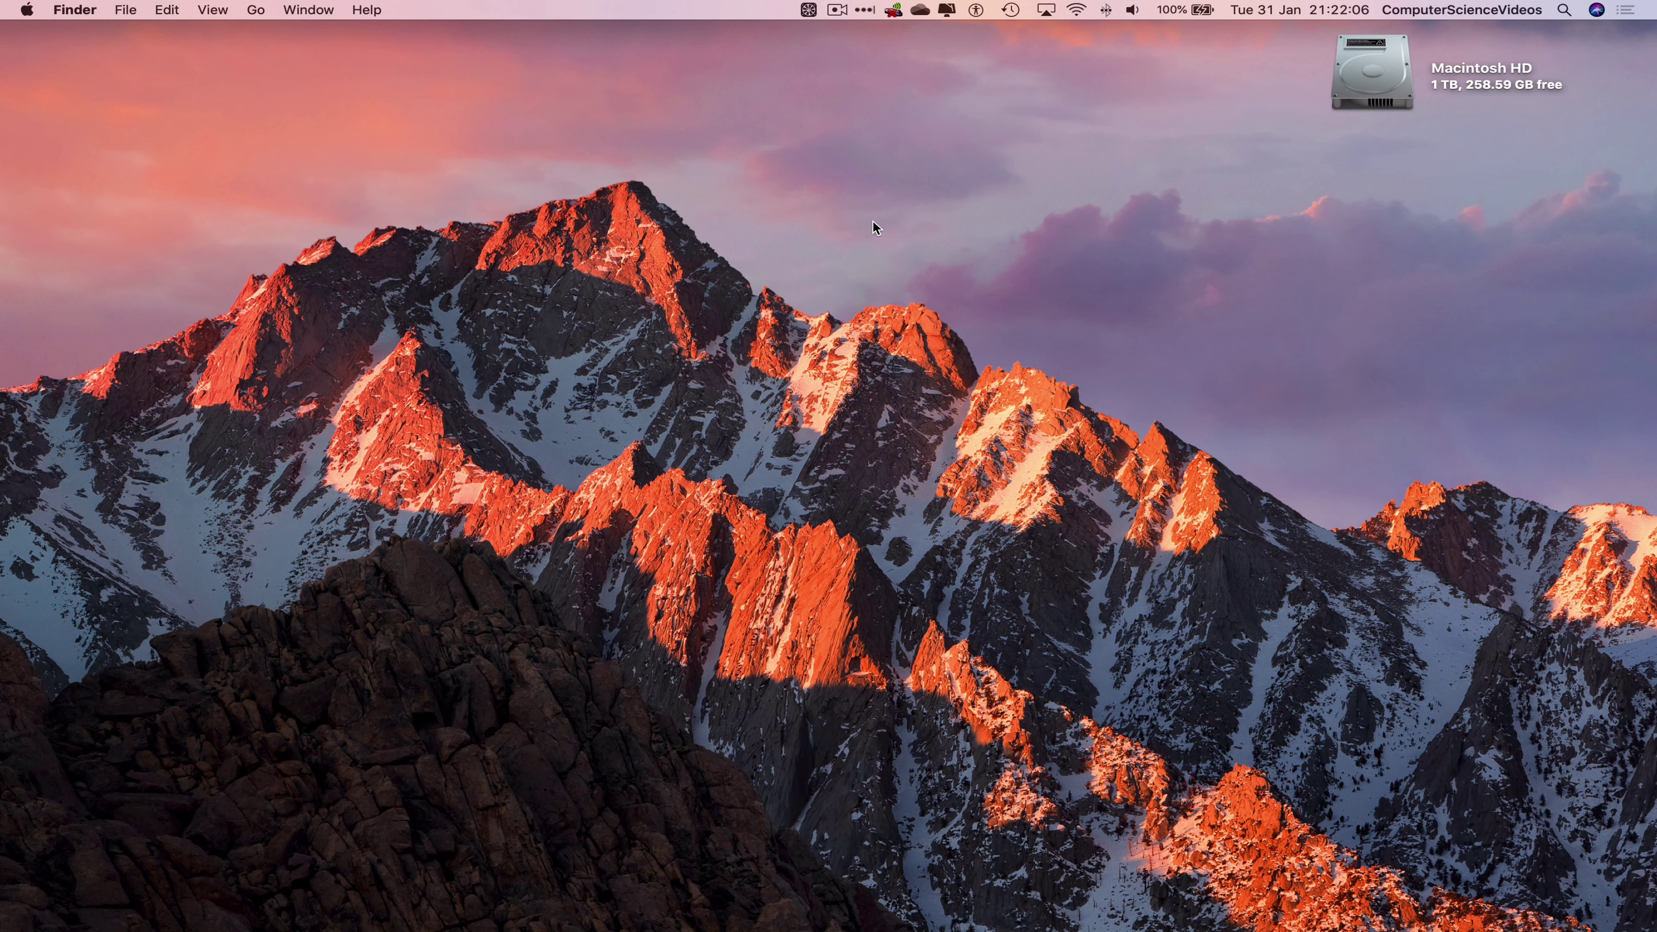
Step: Relaunch Safari and open the YouTube Studio channel dashboard from the favourites bar
mouse_move(250, 917)
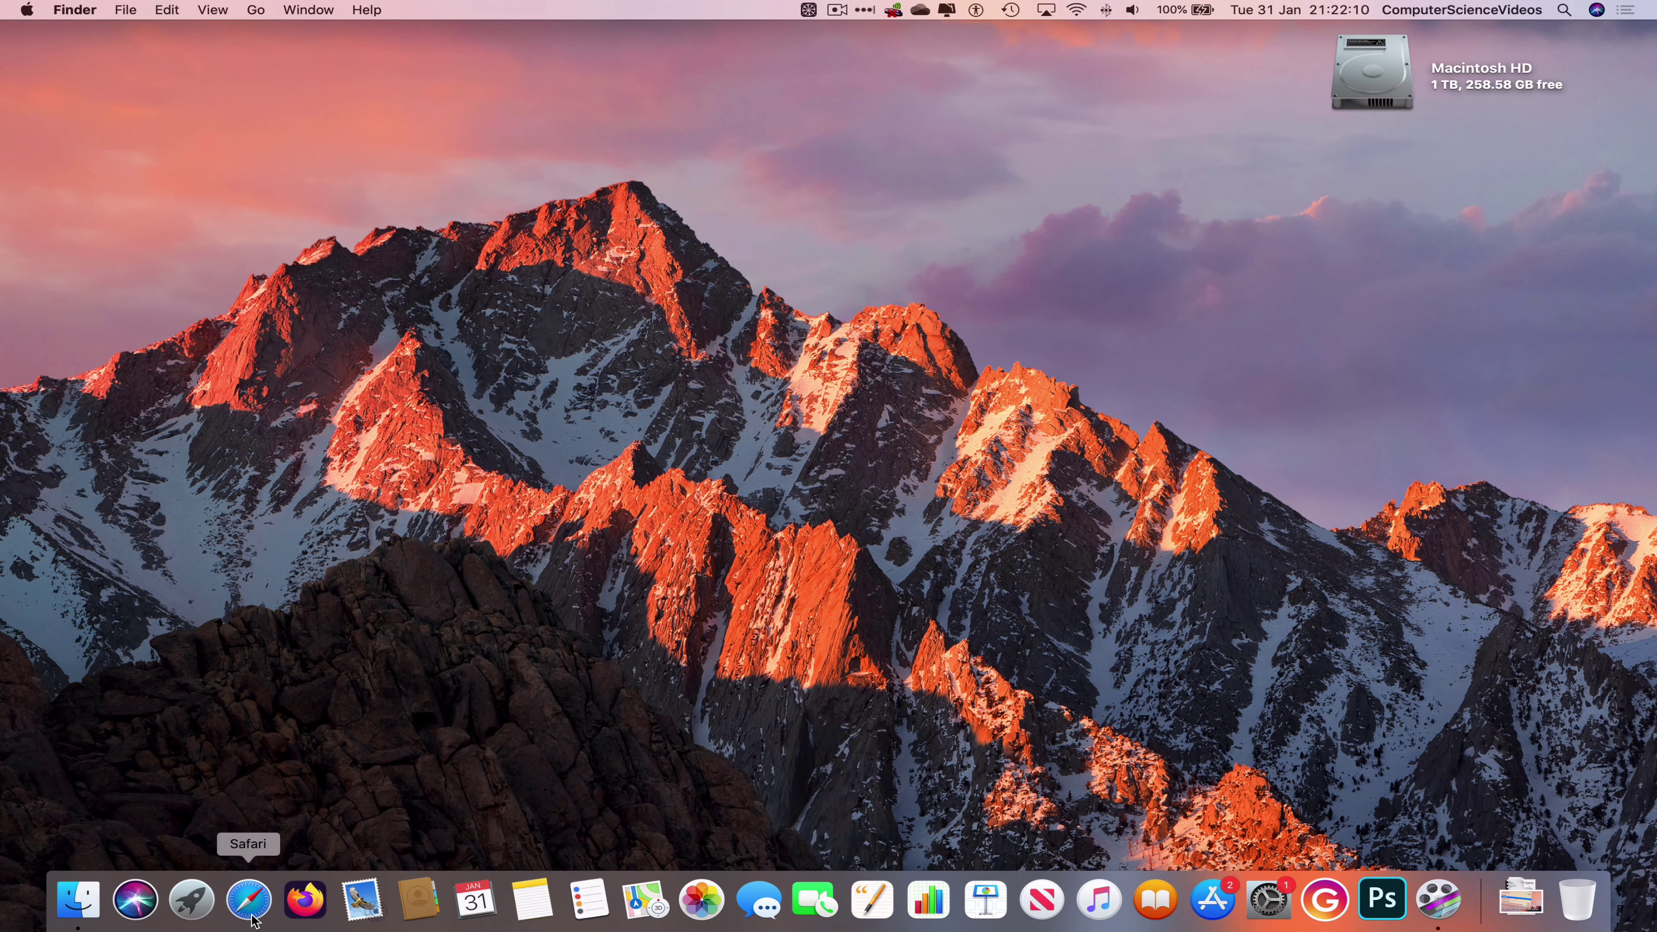
click(252, 916)
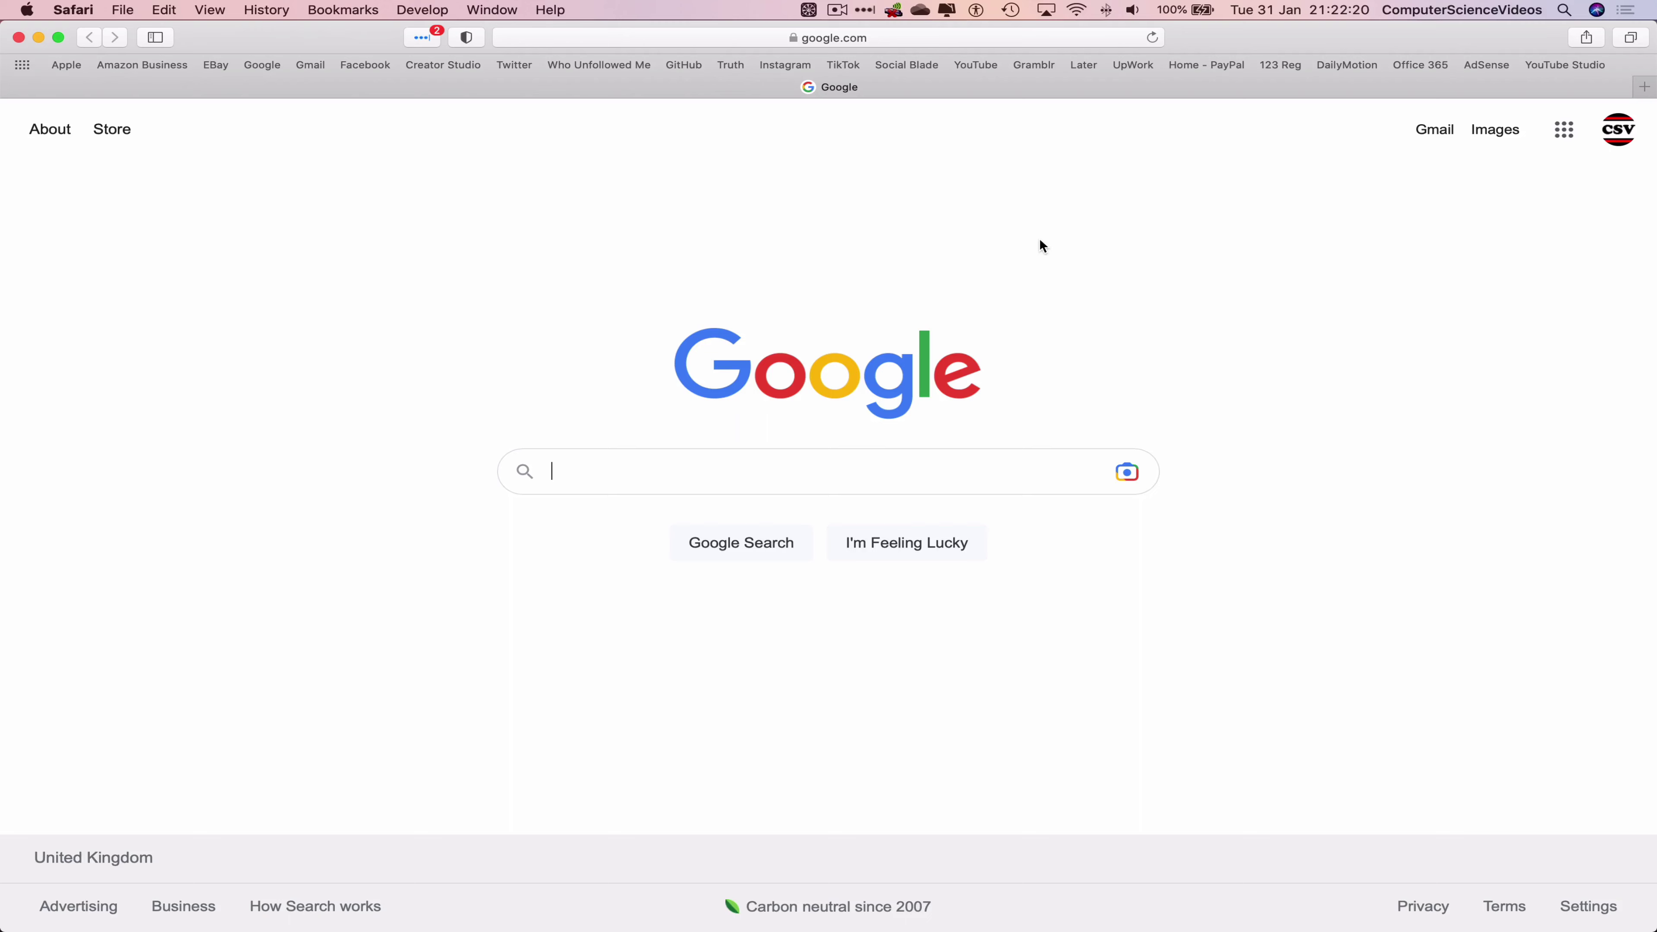
click(1572, 64)
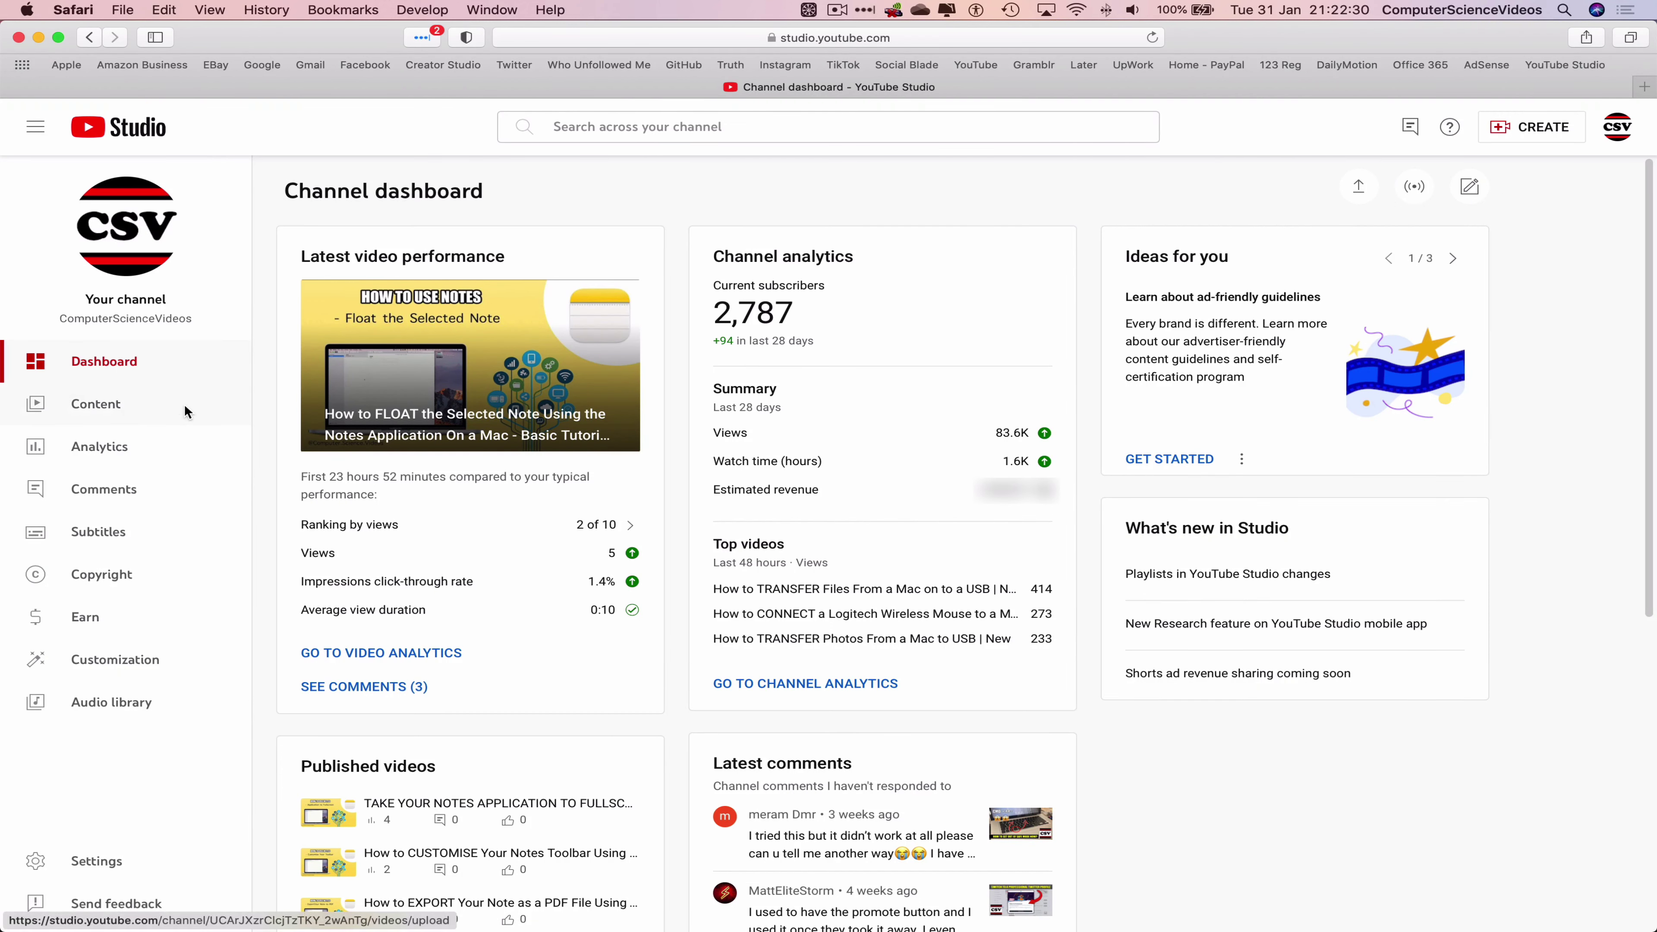
Step: Show the channel's Playlists list under Content and bring up the CREATE options
click(184, 404)
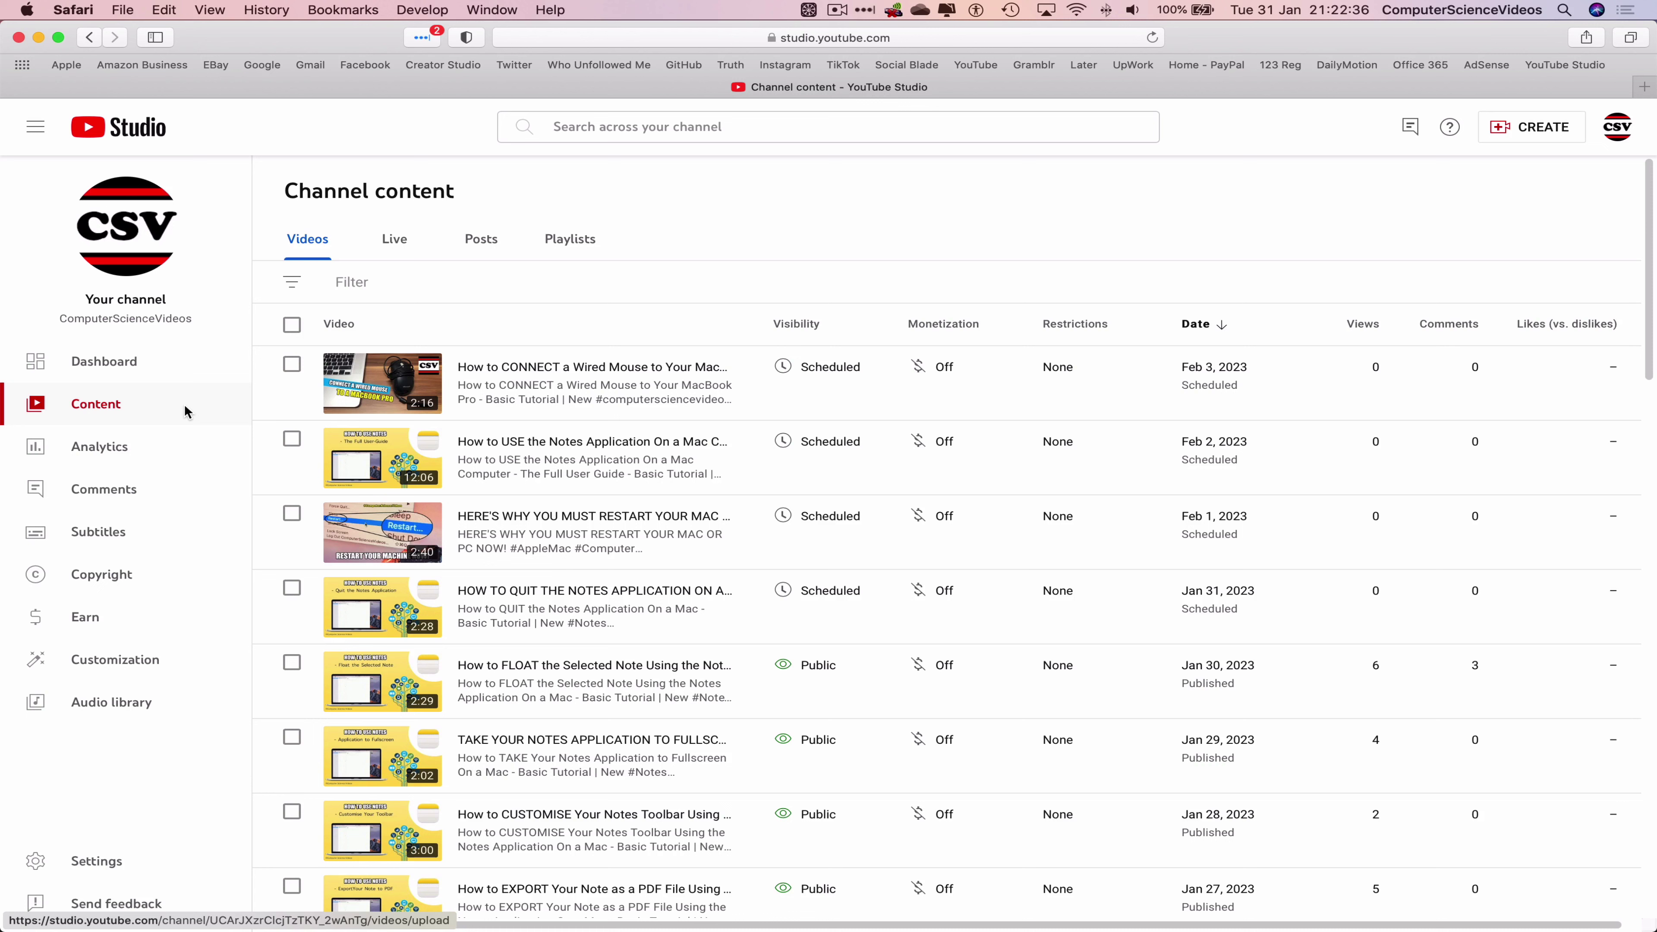
click(571, 242)
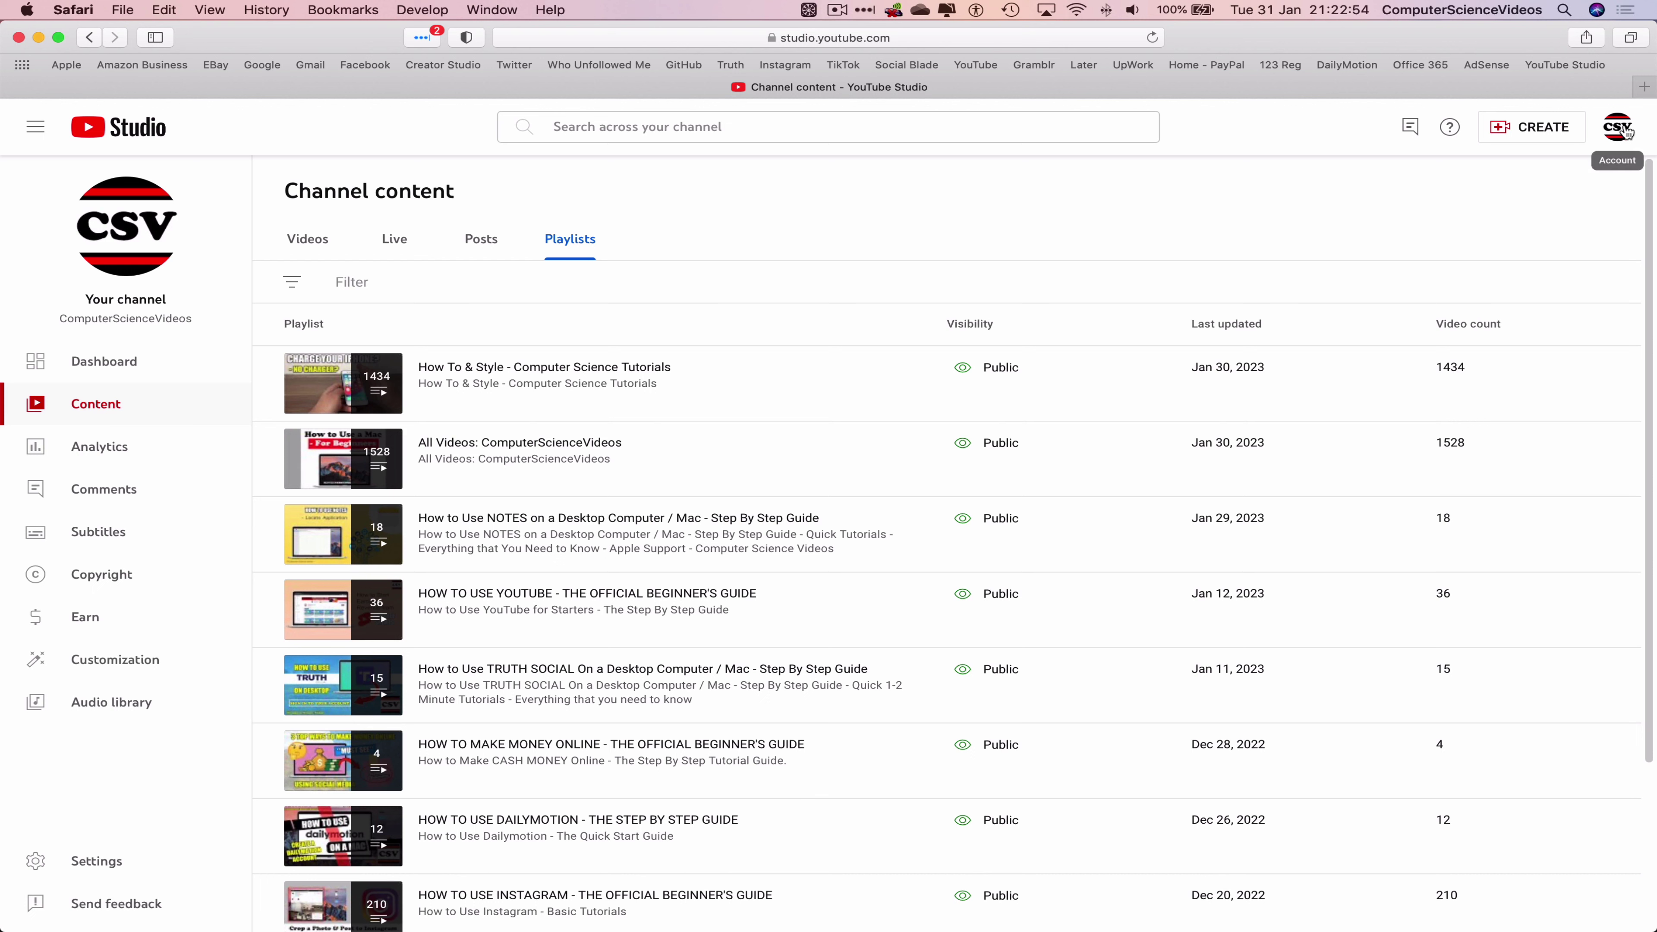
click(1556, 129)
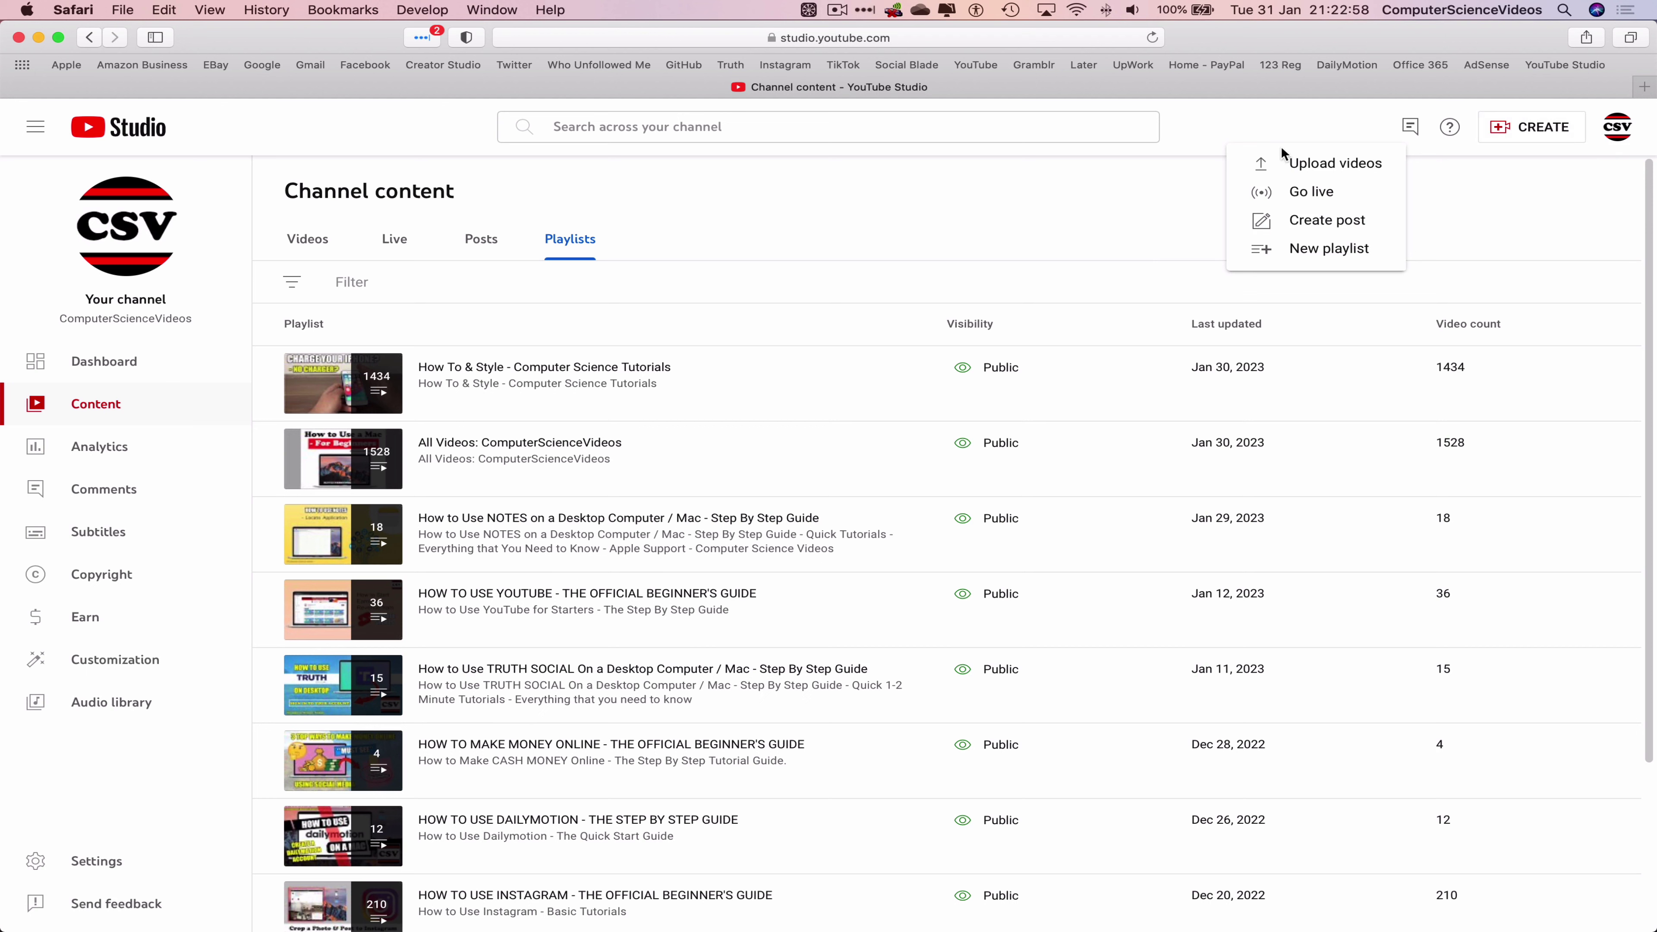
Step: Start a new playlist titled 'How to Use POWER APPS On a Mac - The Official Beginner's Guide', keeping visibility Public
click(1371, 256)
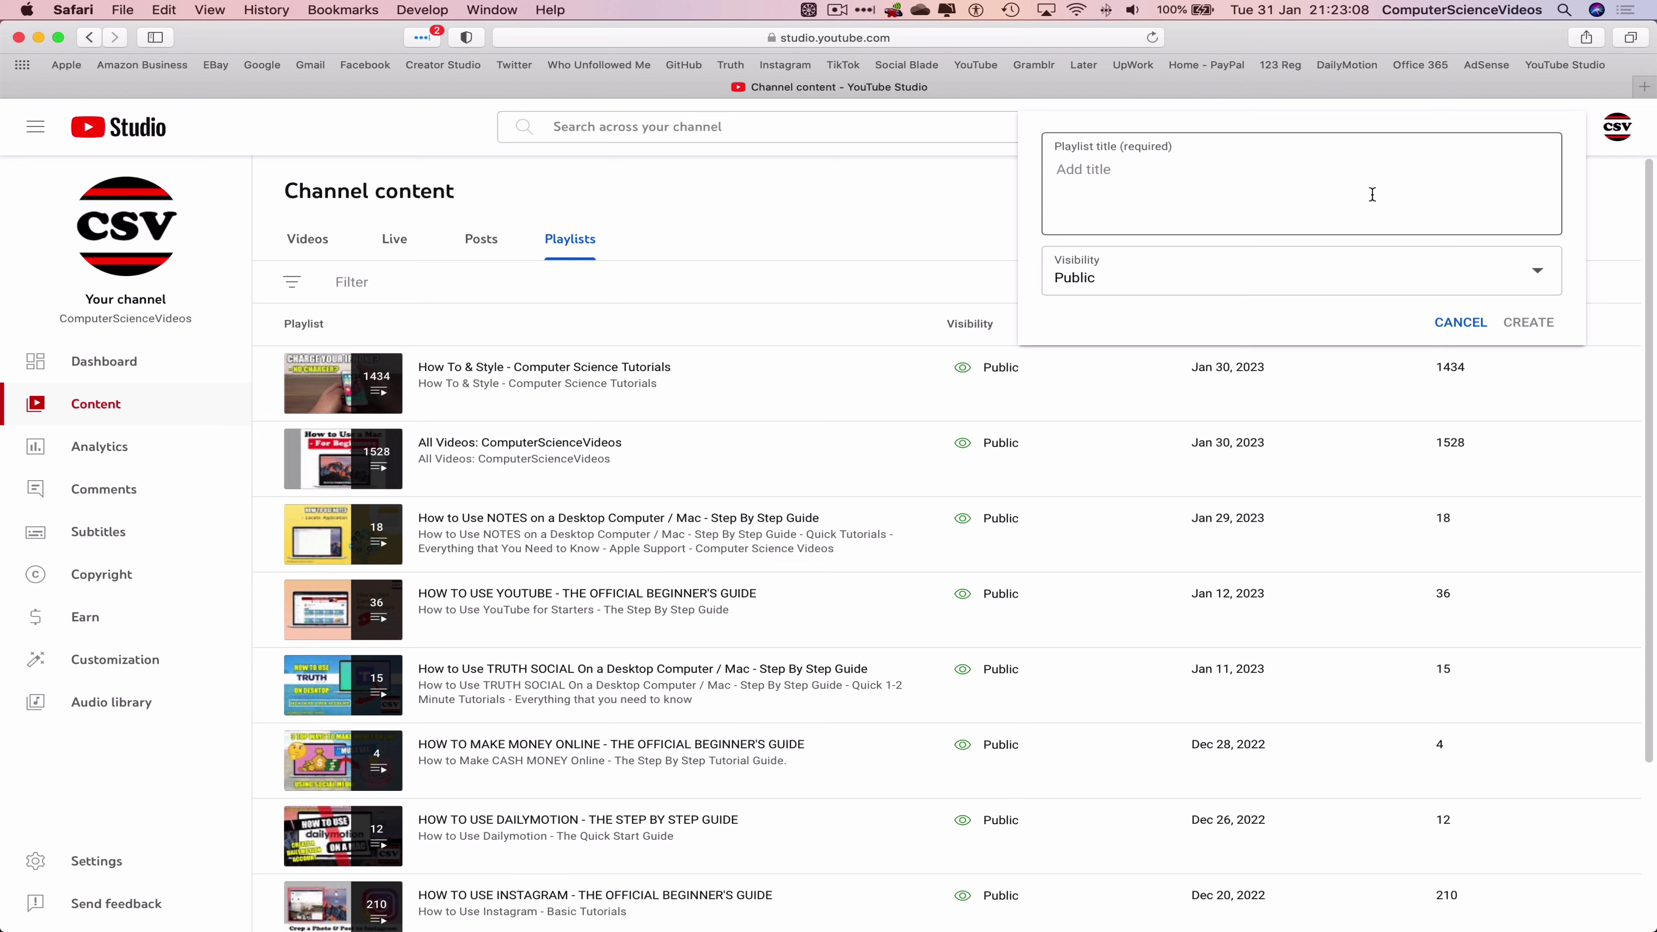
click(1312, 199)
text(How to Use)
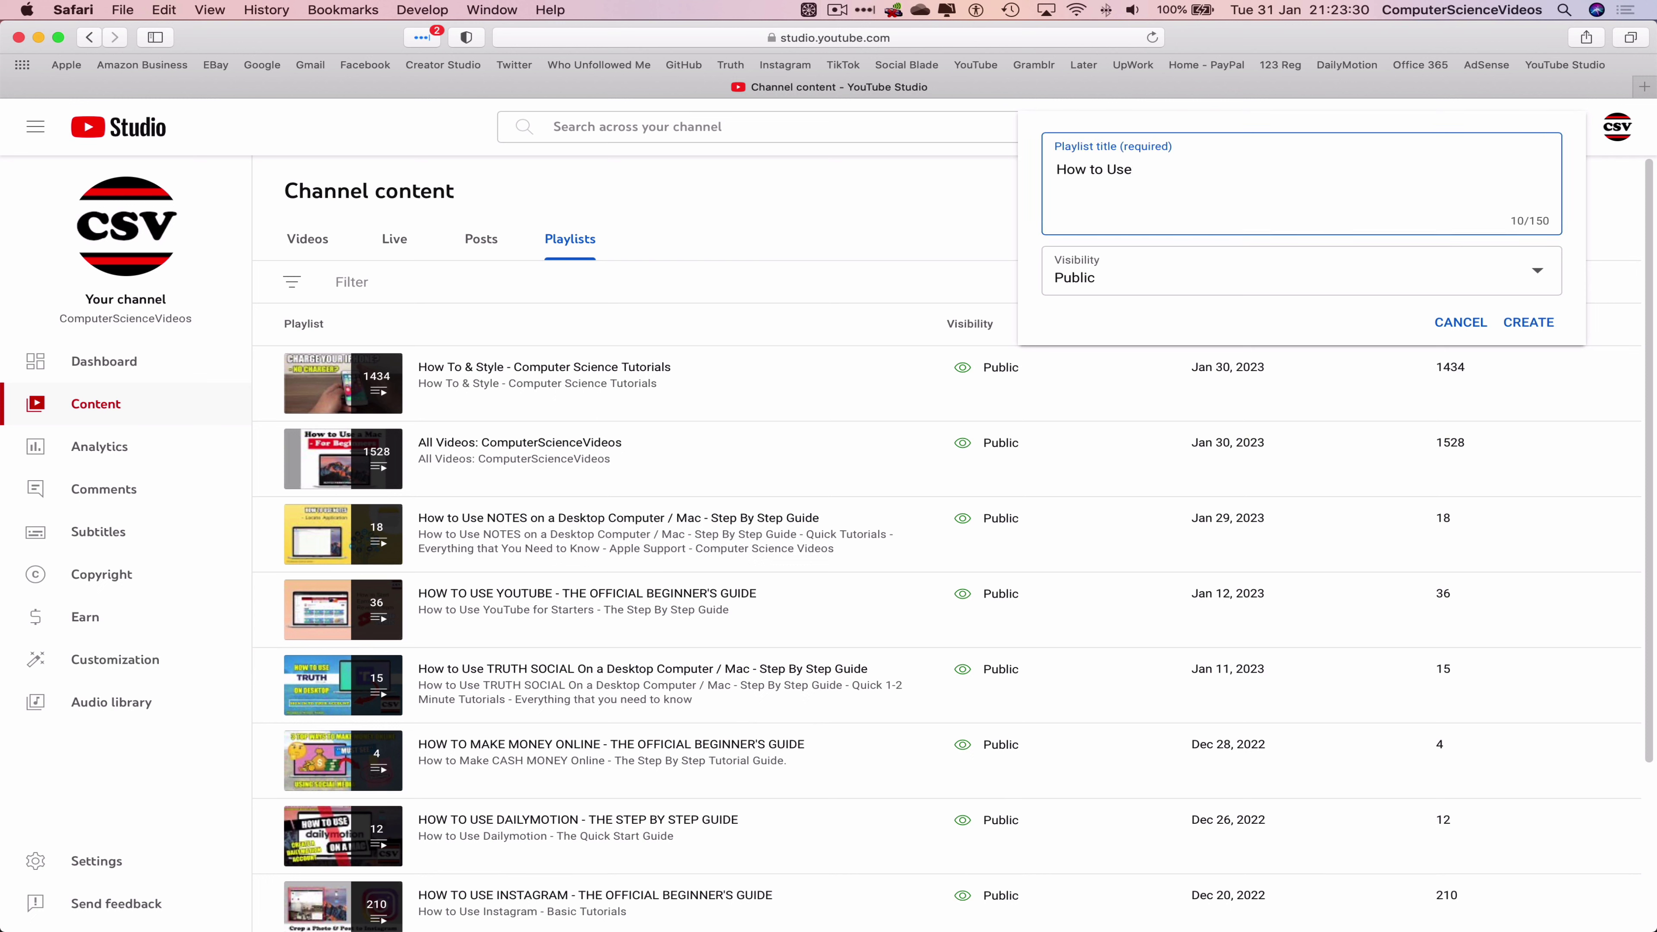
text( POWER APPS On a Ma)
key(BackSpace)
key(BackSpace)
text(a Mac)
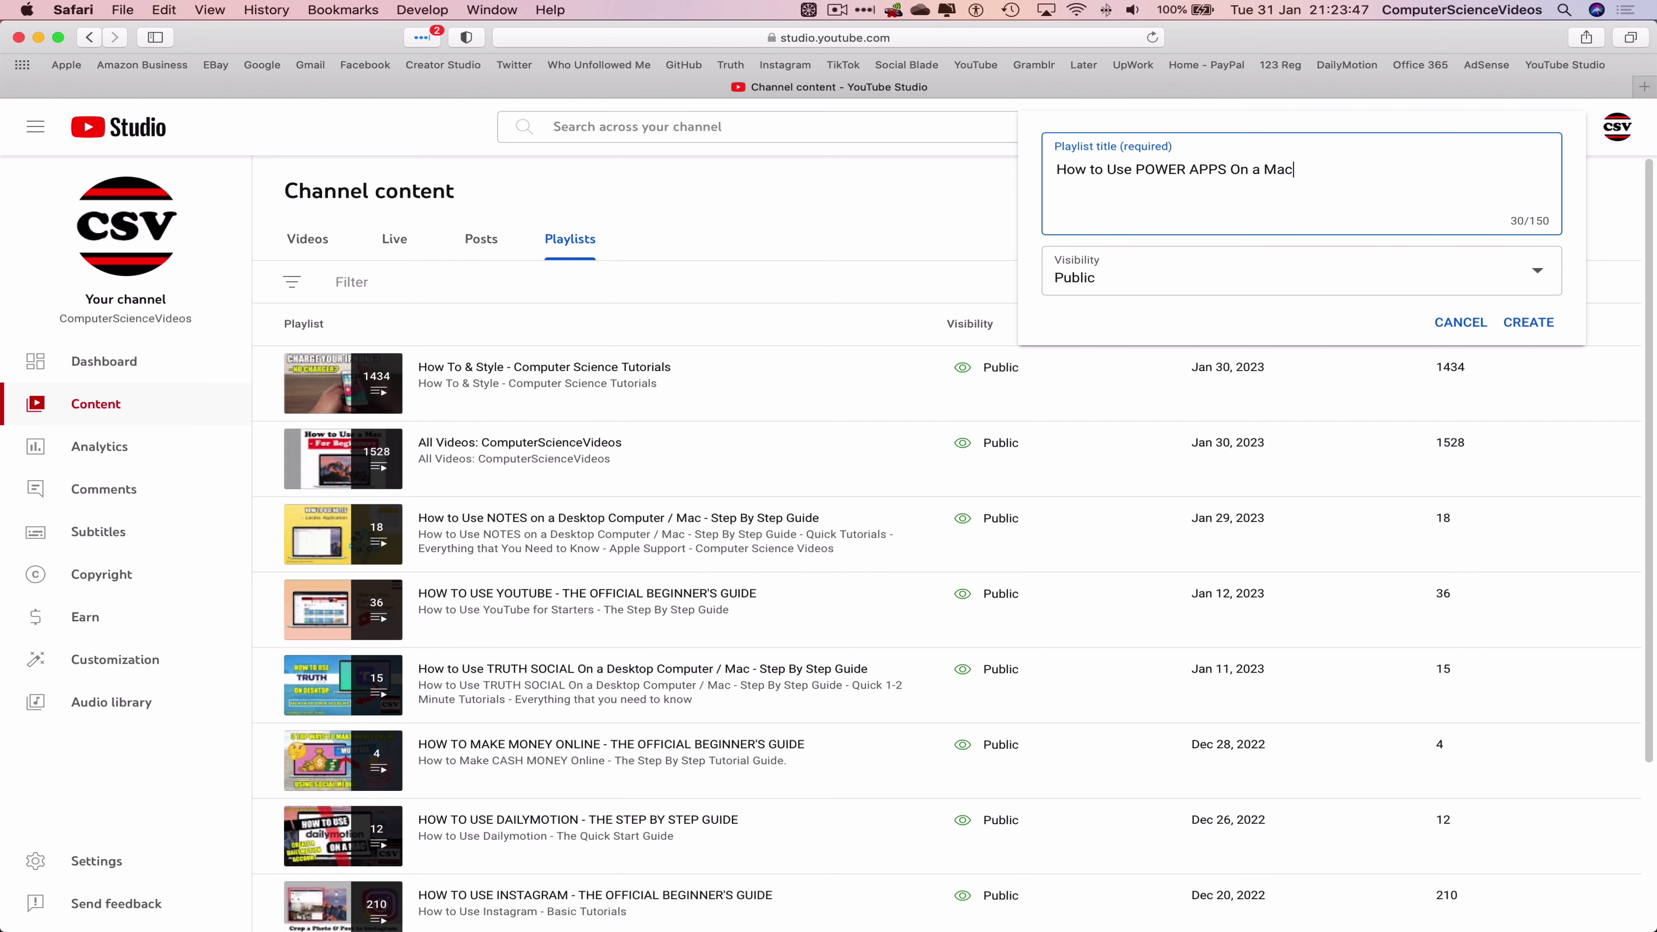
text( - The Official Beginner's Guide)
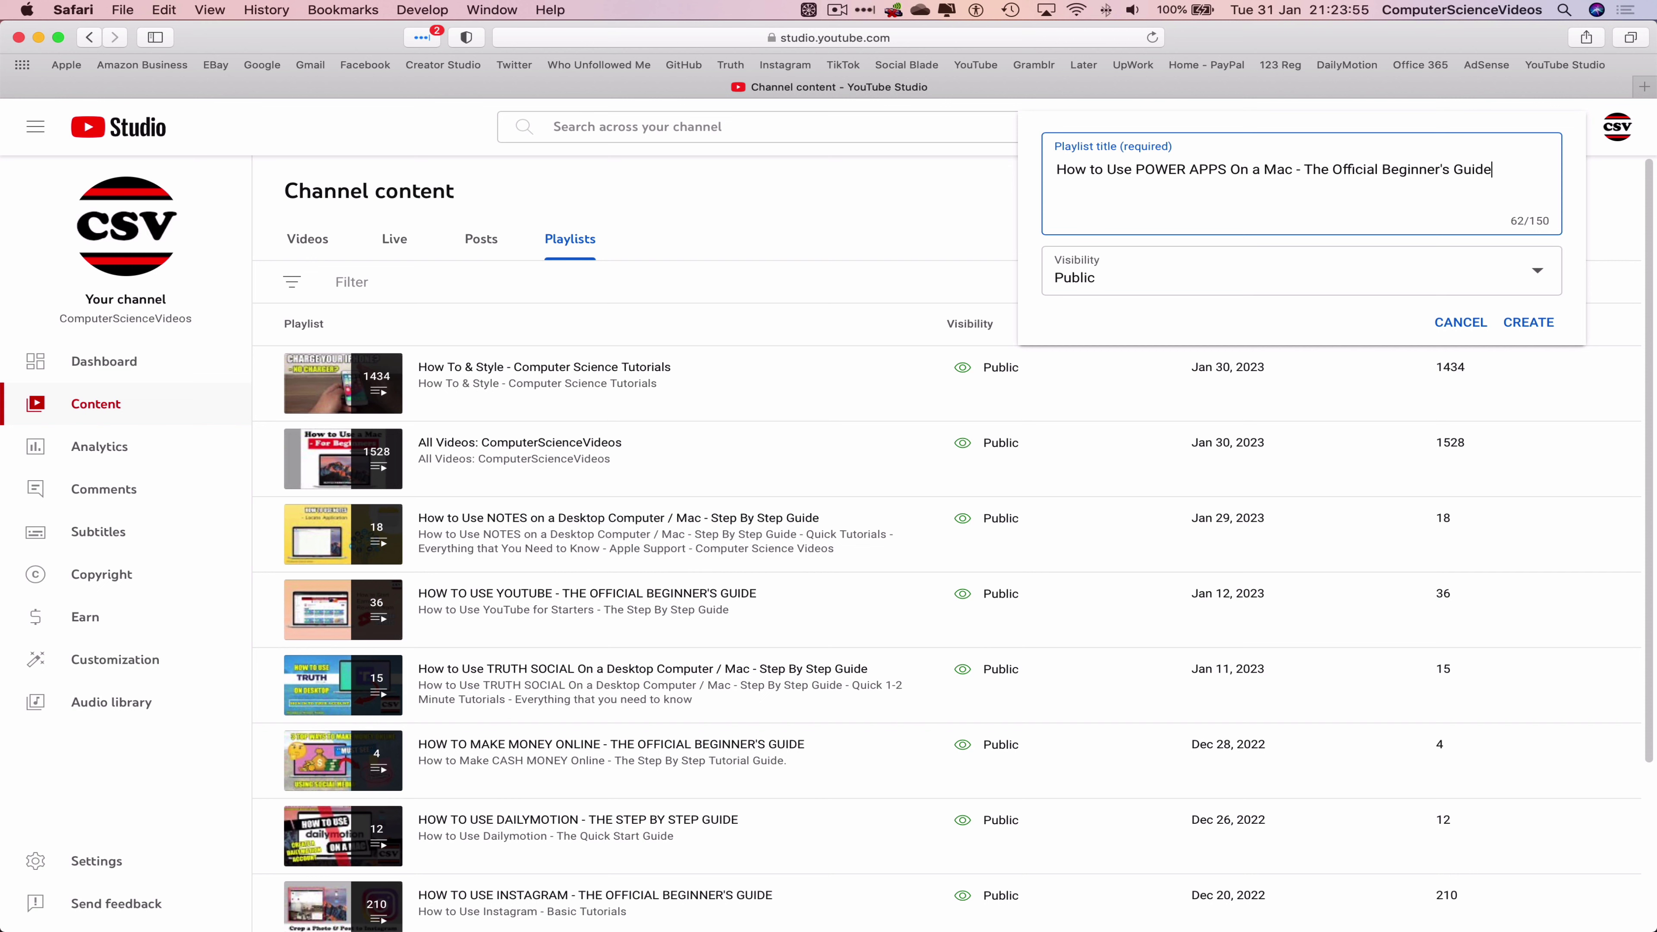
click(1536, 274)
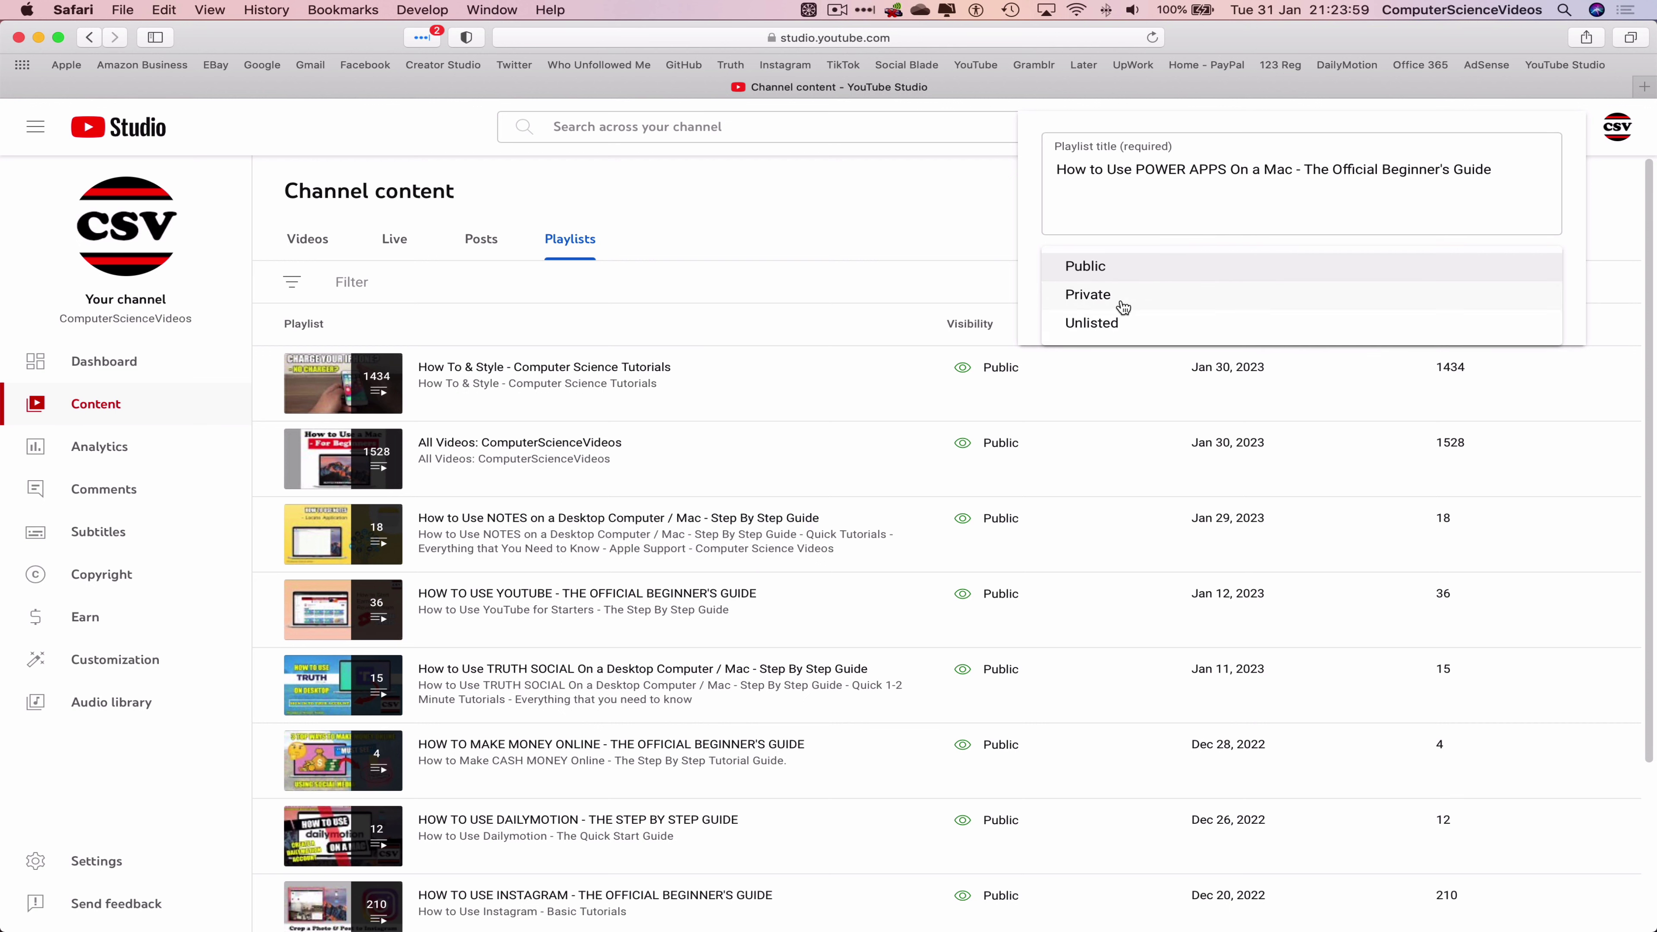
click(1031, 248)
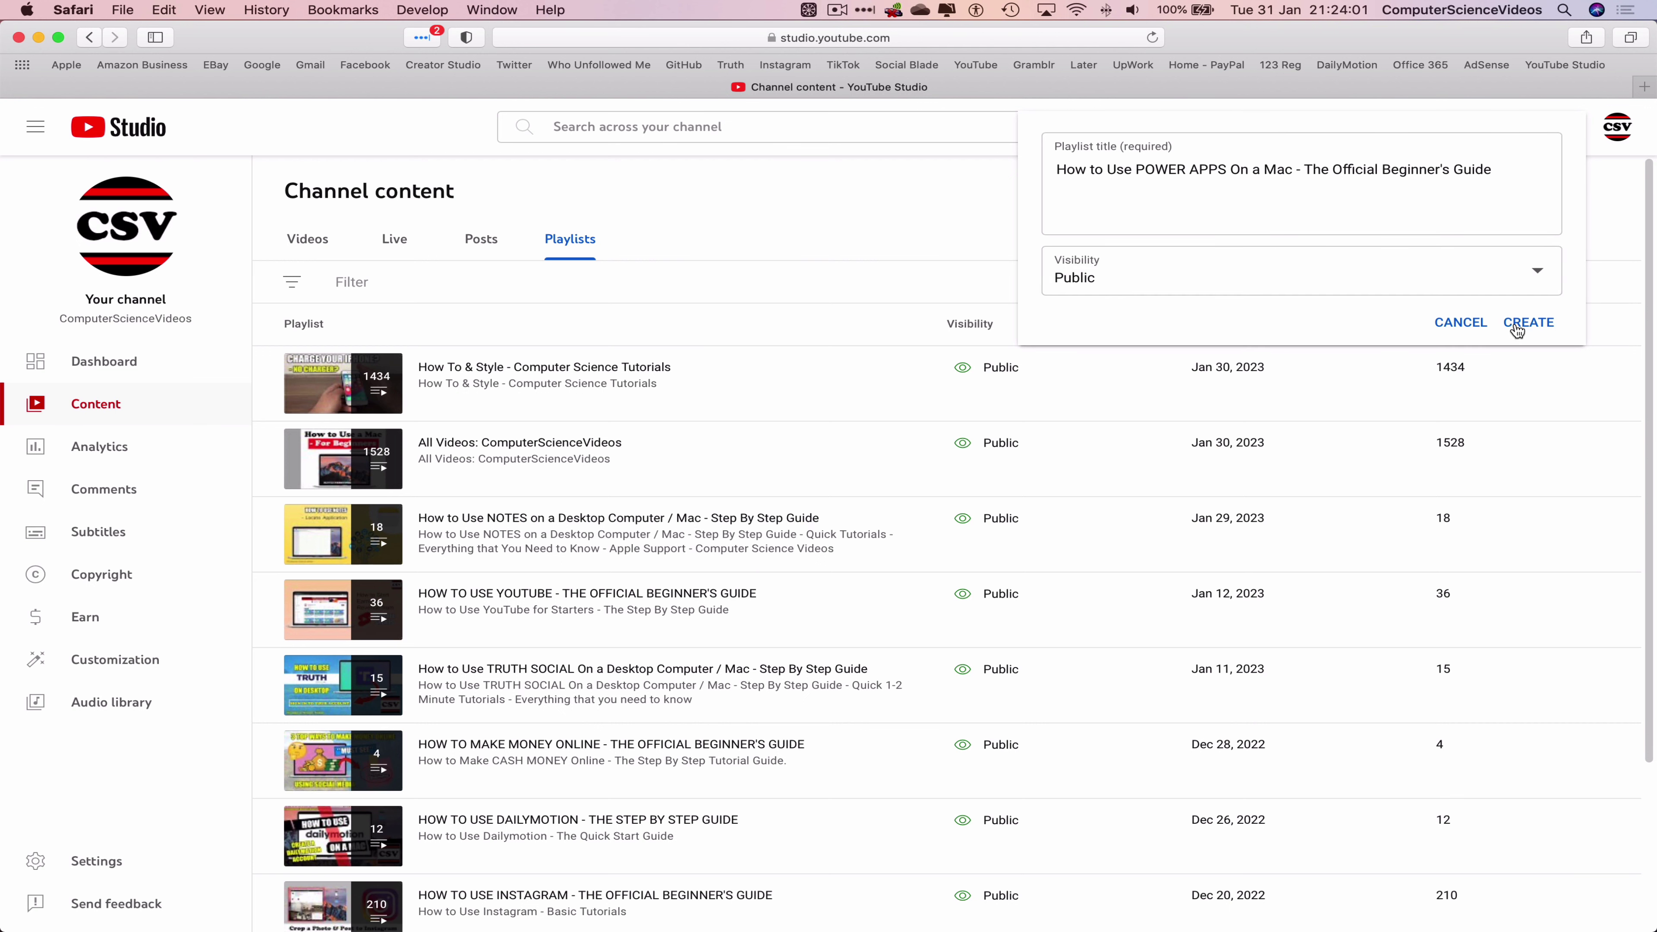
Step: Create the Public playlist, open its YouTube page, and select its title in the editor
click(1532, 324)
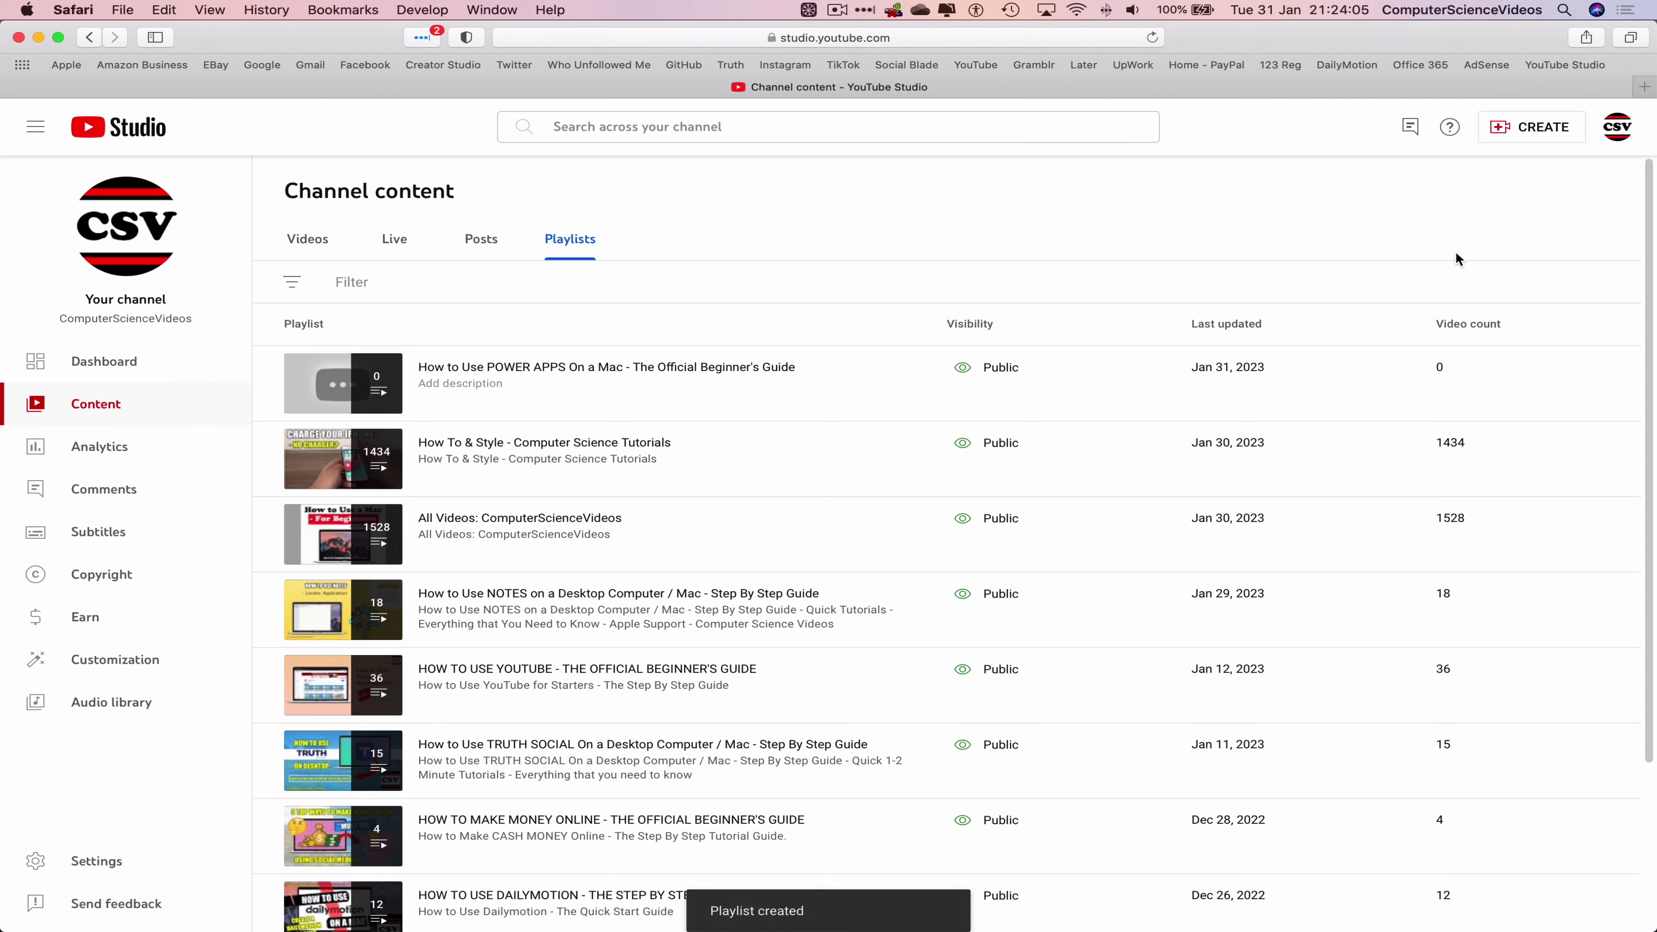
mouse_move(544, 419)
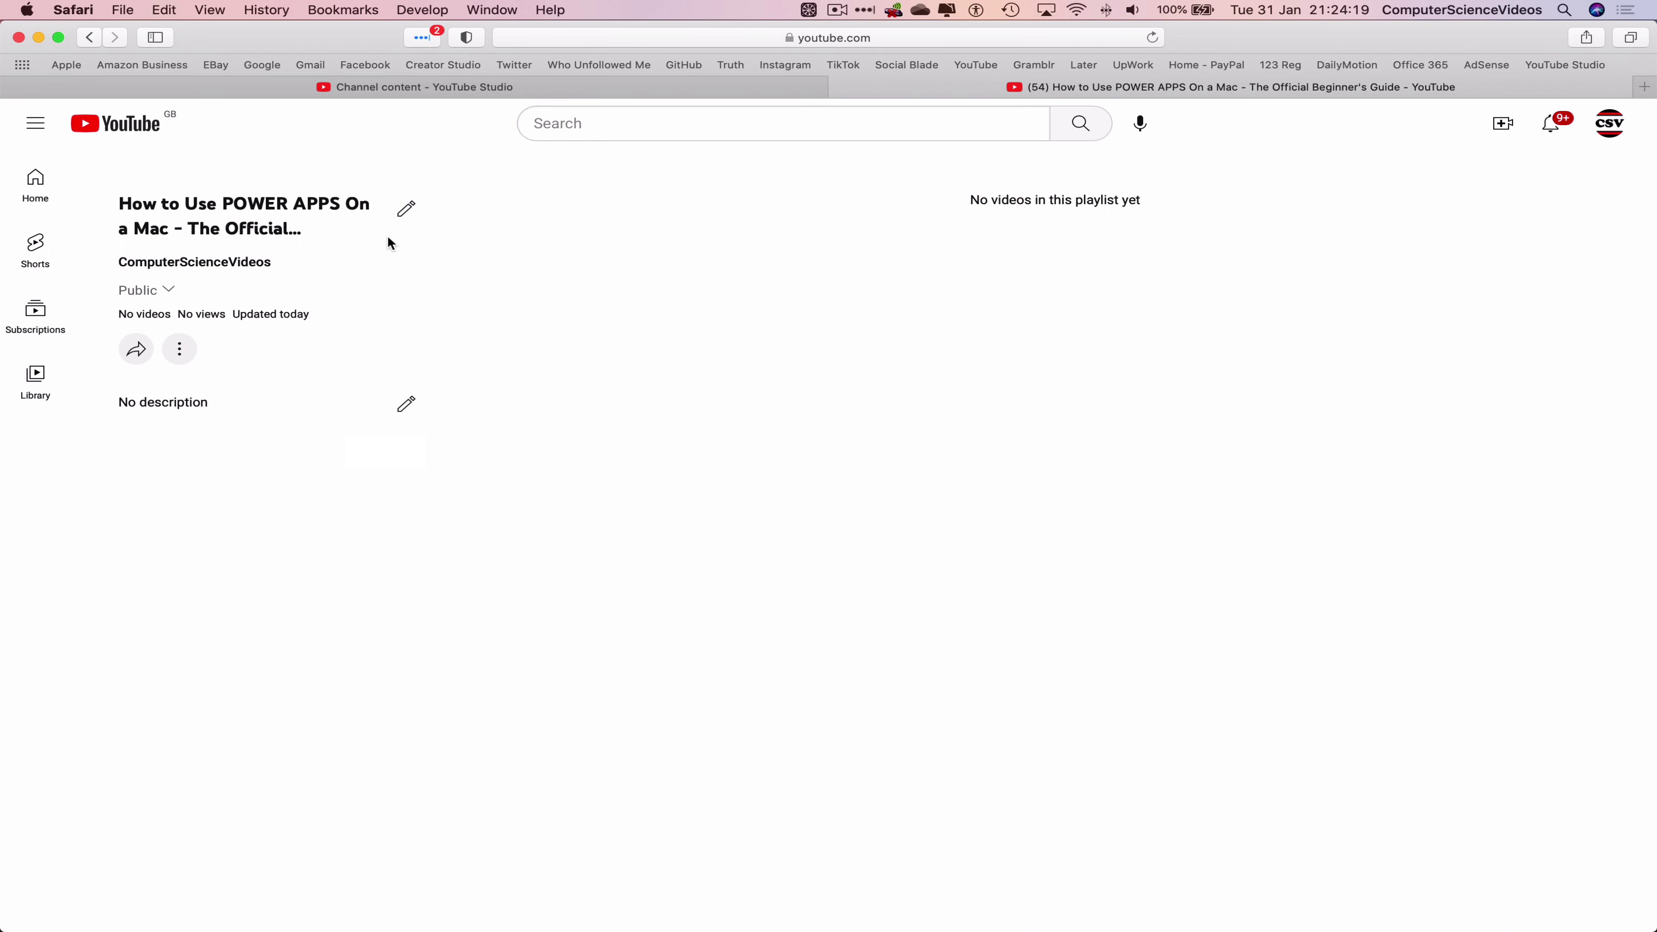
click(393, 222)
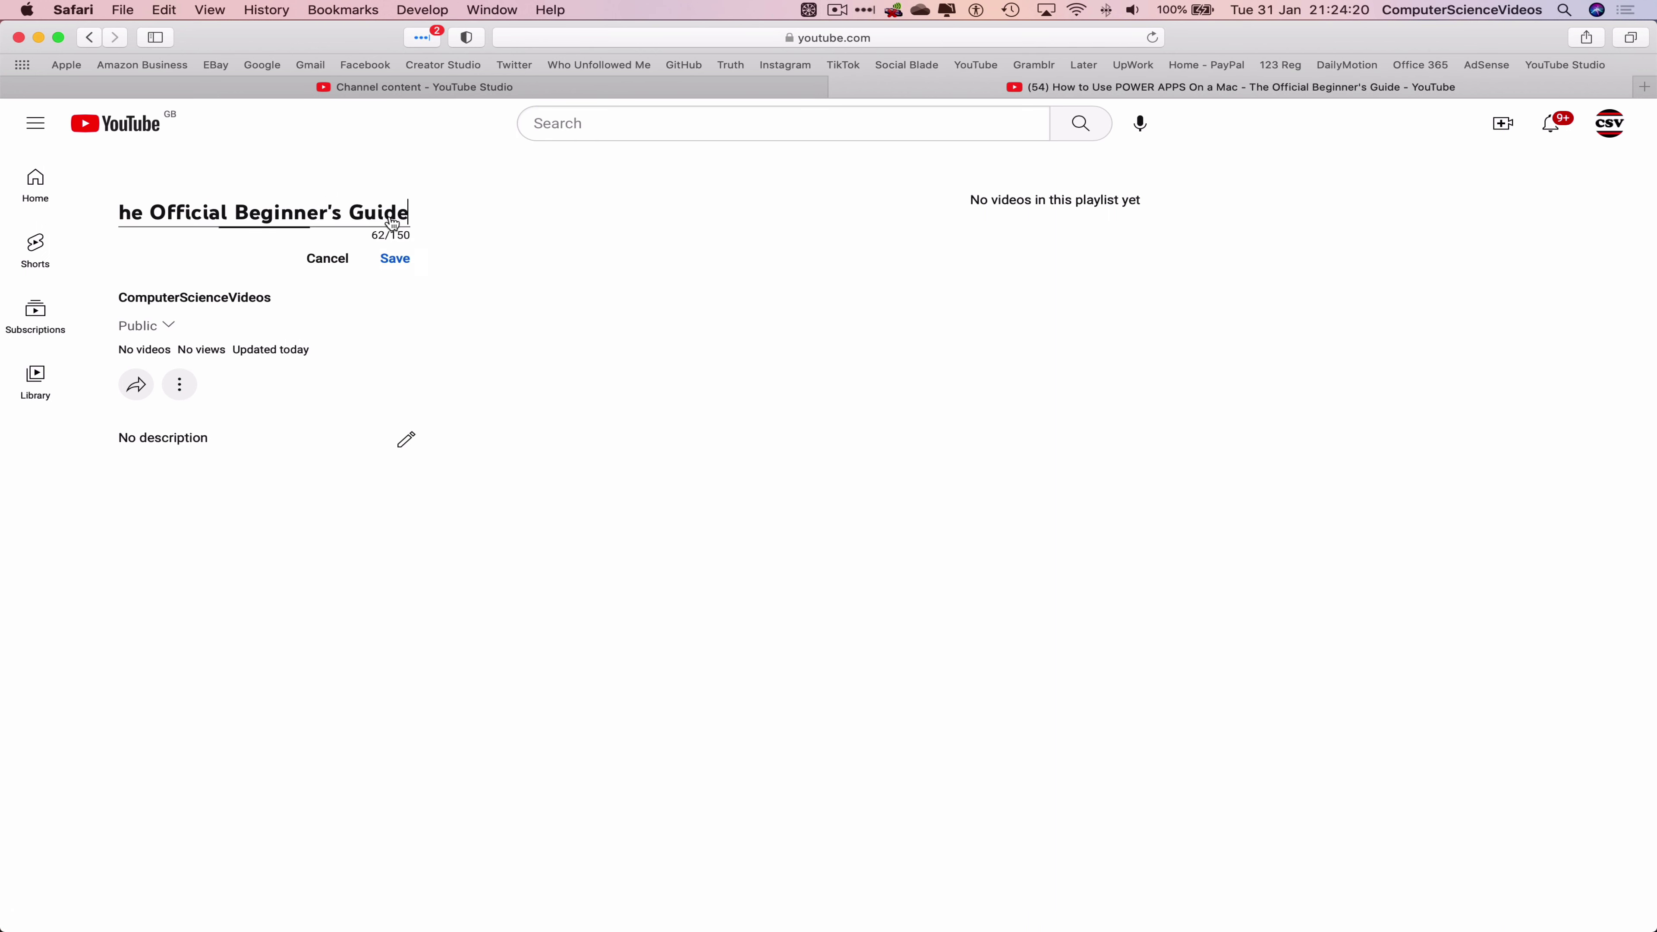
triple_click(315, 220)
key(cmd+c)
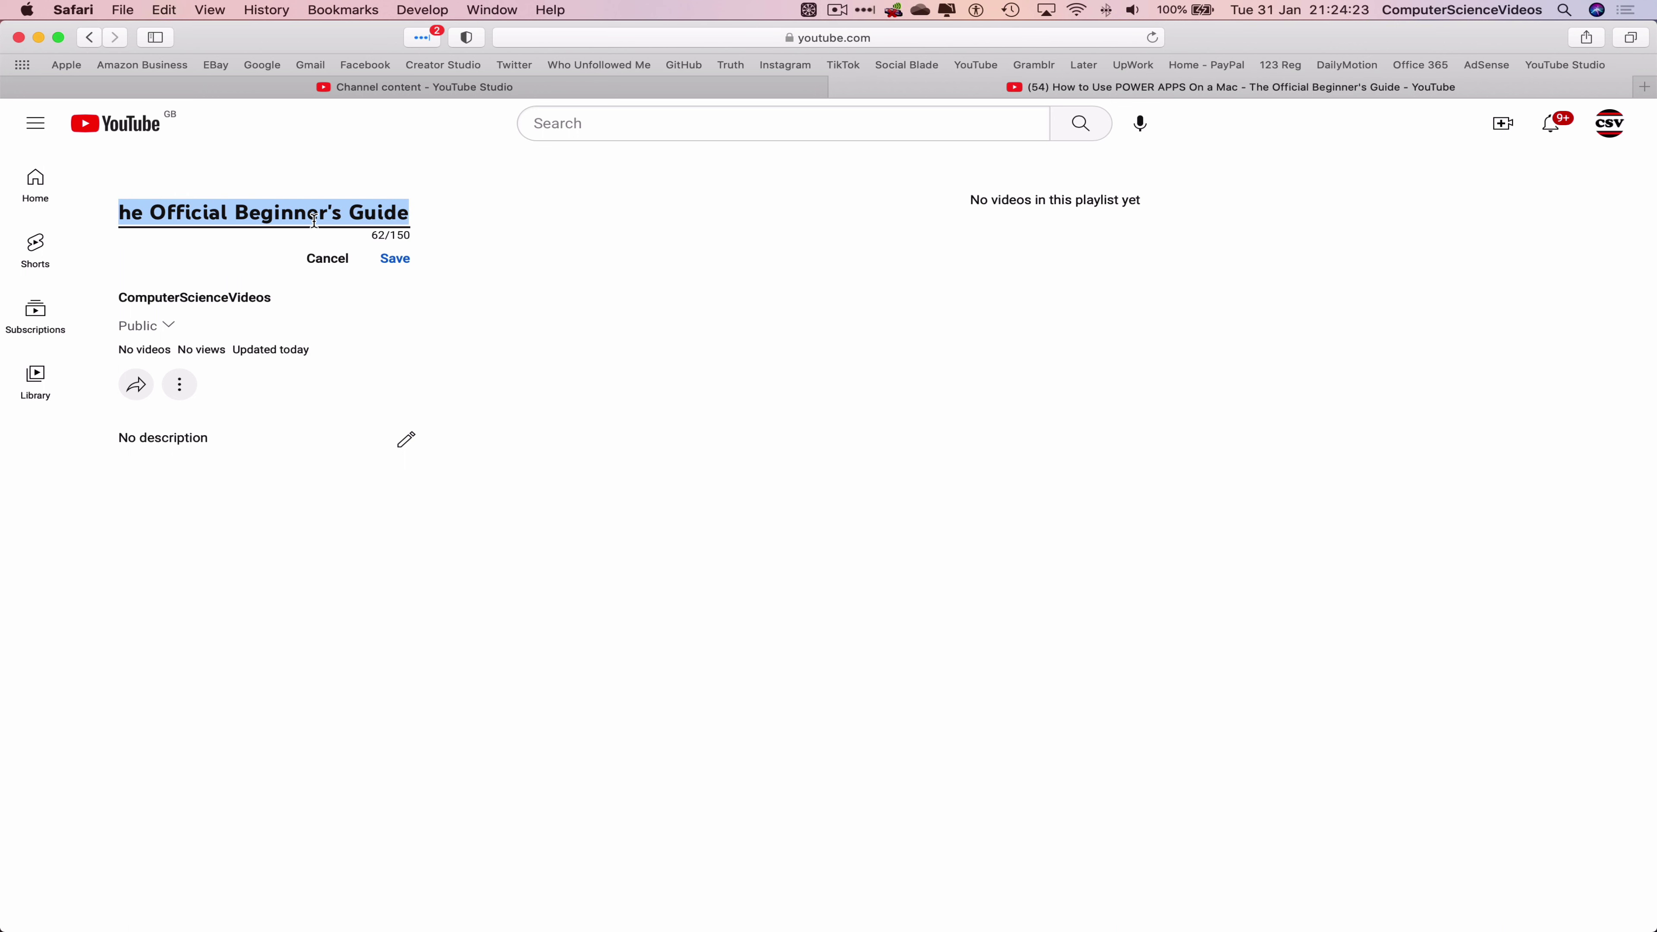
Step: Cancel the title edit and save a description: the pasted title, '- Basic Videos' and '- Office 365'
click(325, 265)
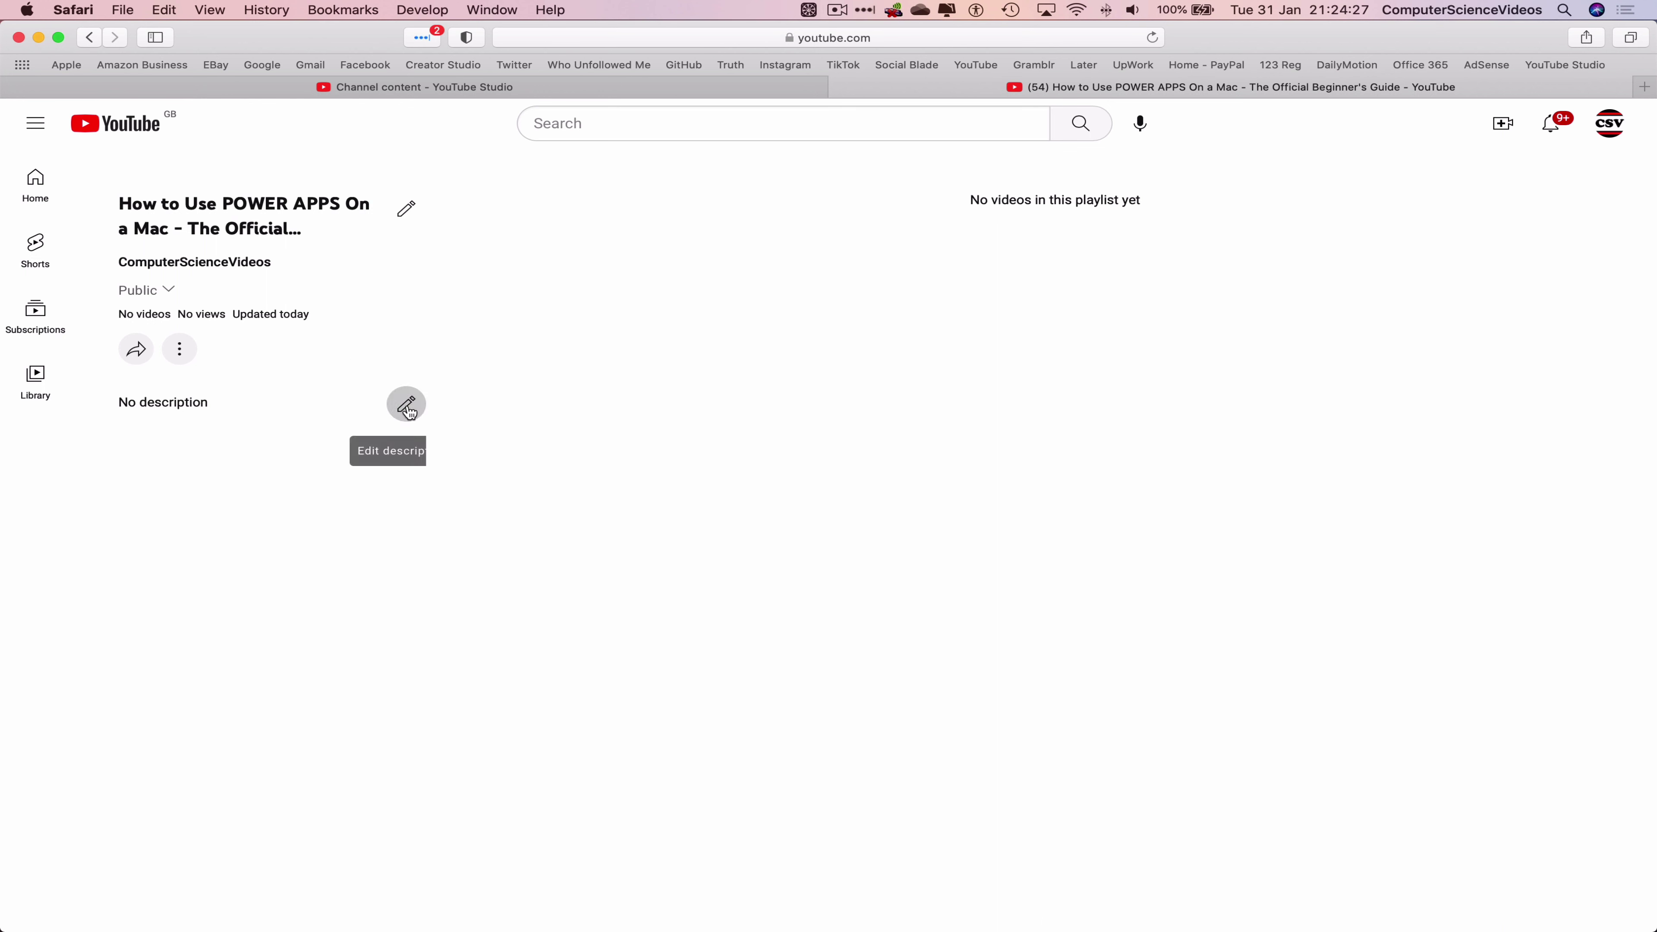
click(407, 405)
right_click(231, 408)
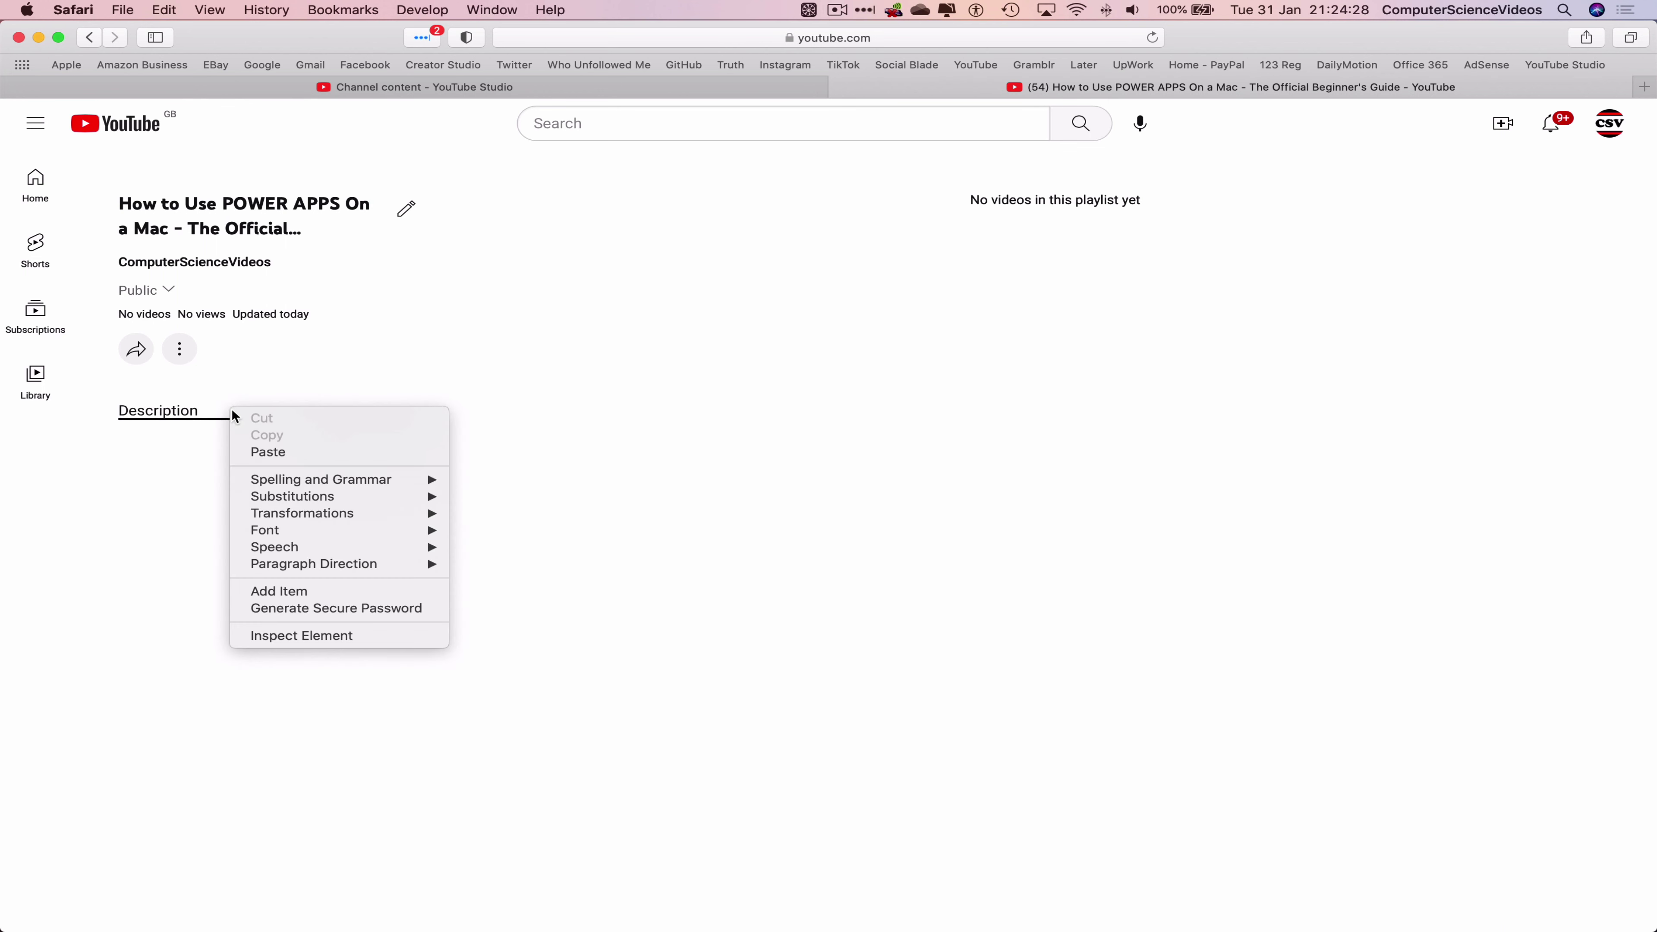
click(295, 452)
key(Return)
key(Return)
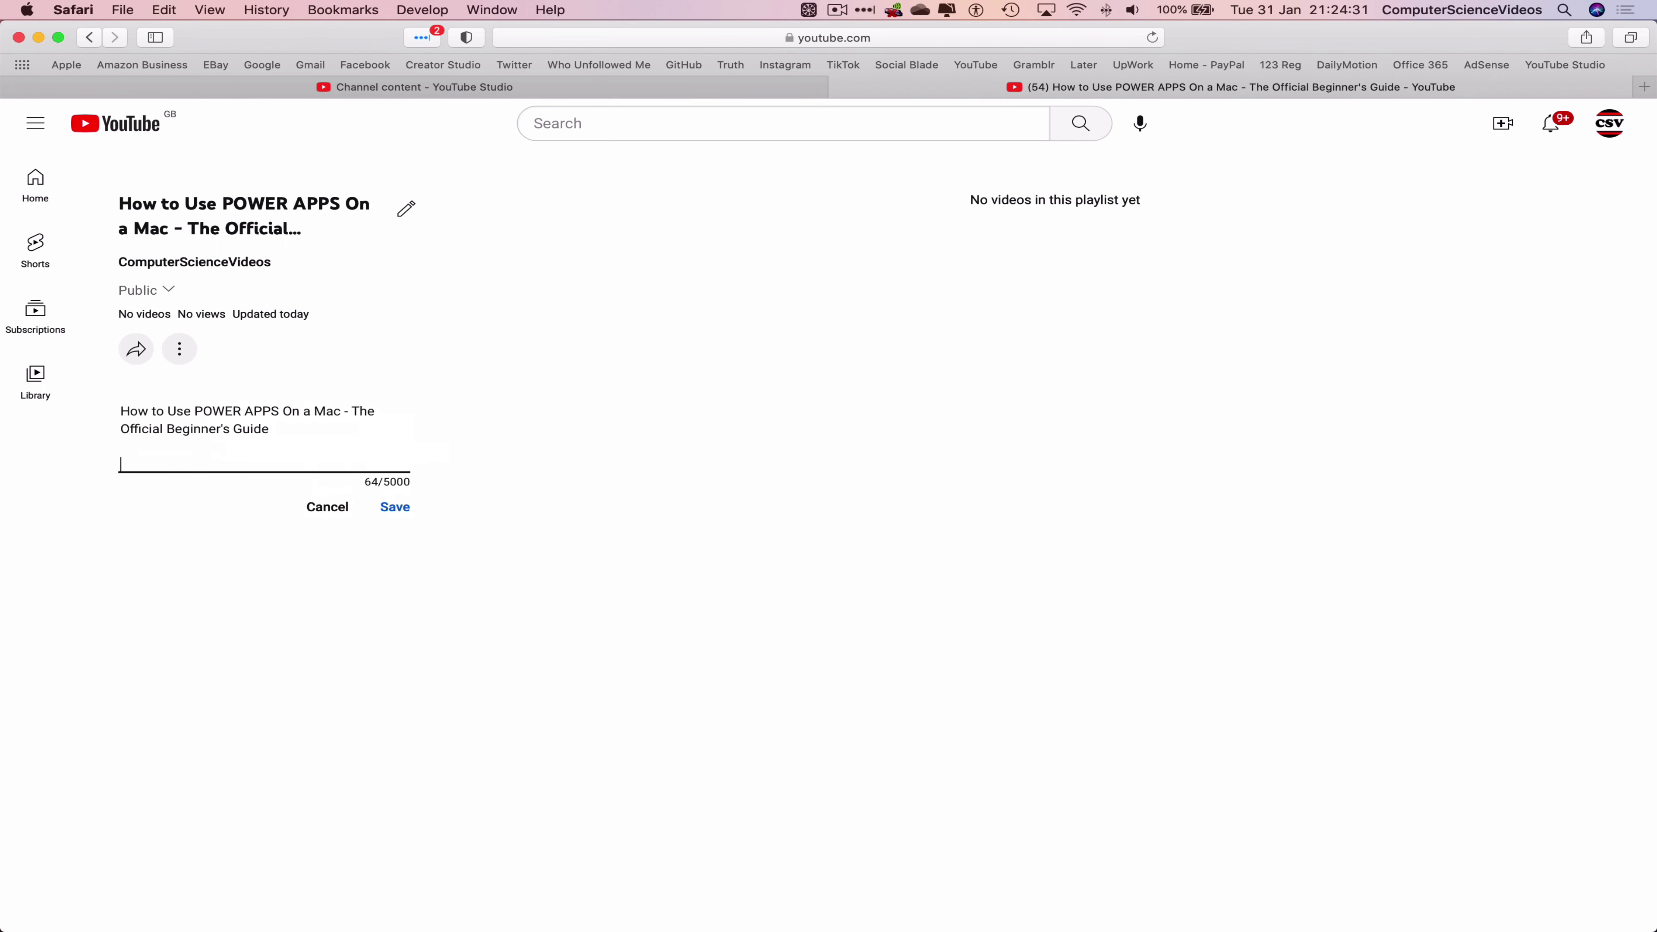
text(- Basic Videos)
key(Return)
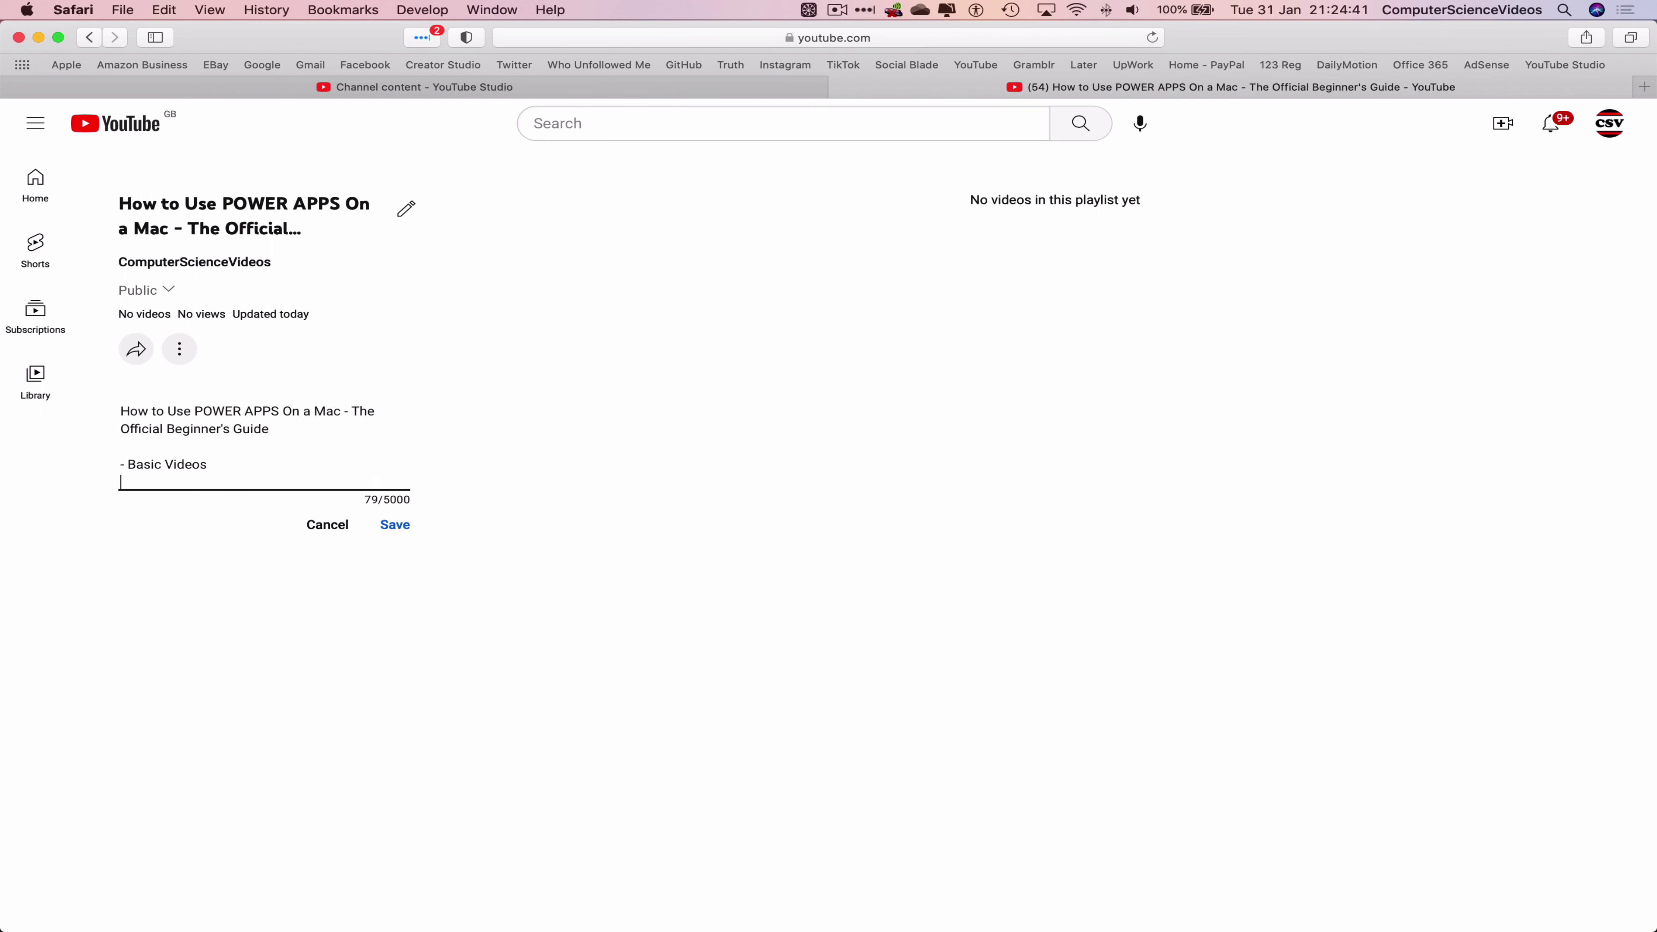
text(- Office 365)
key(Return)
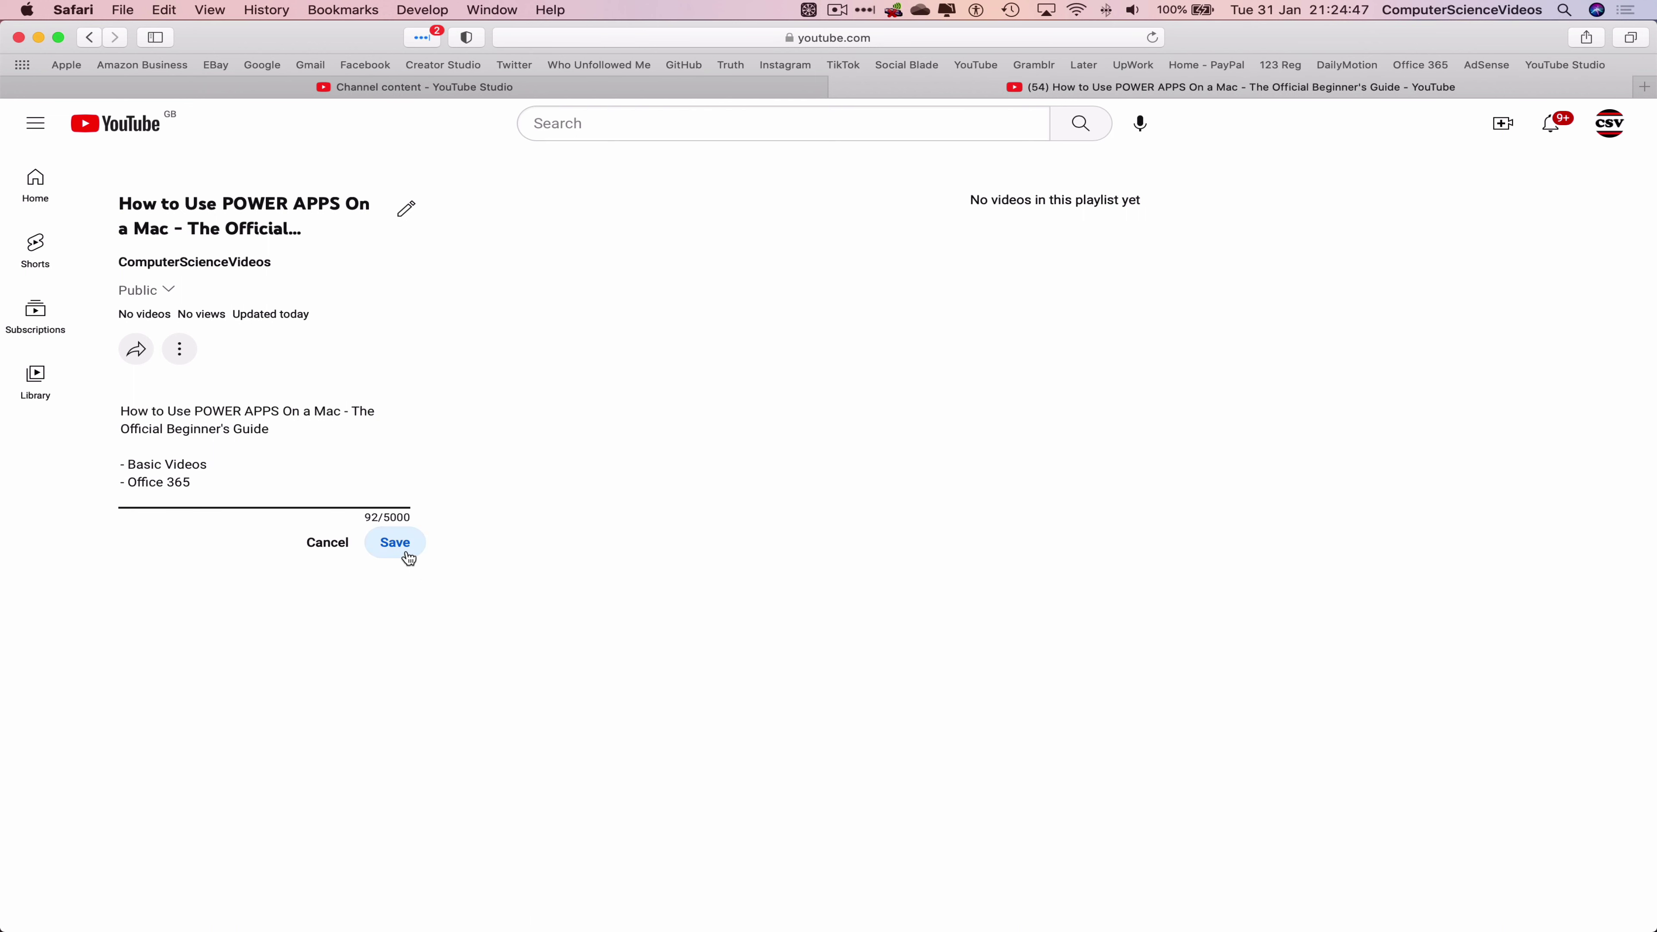
click(396, 542)
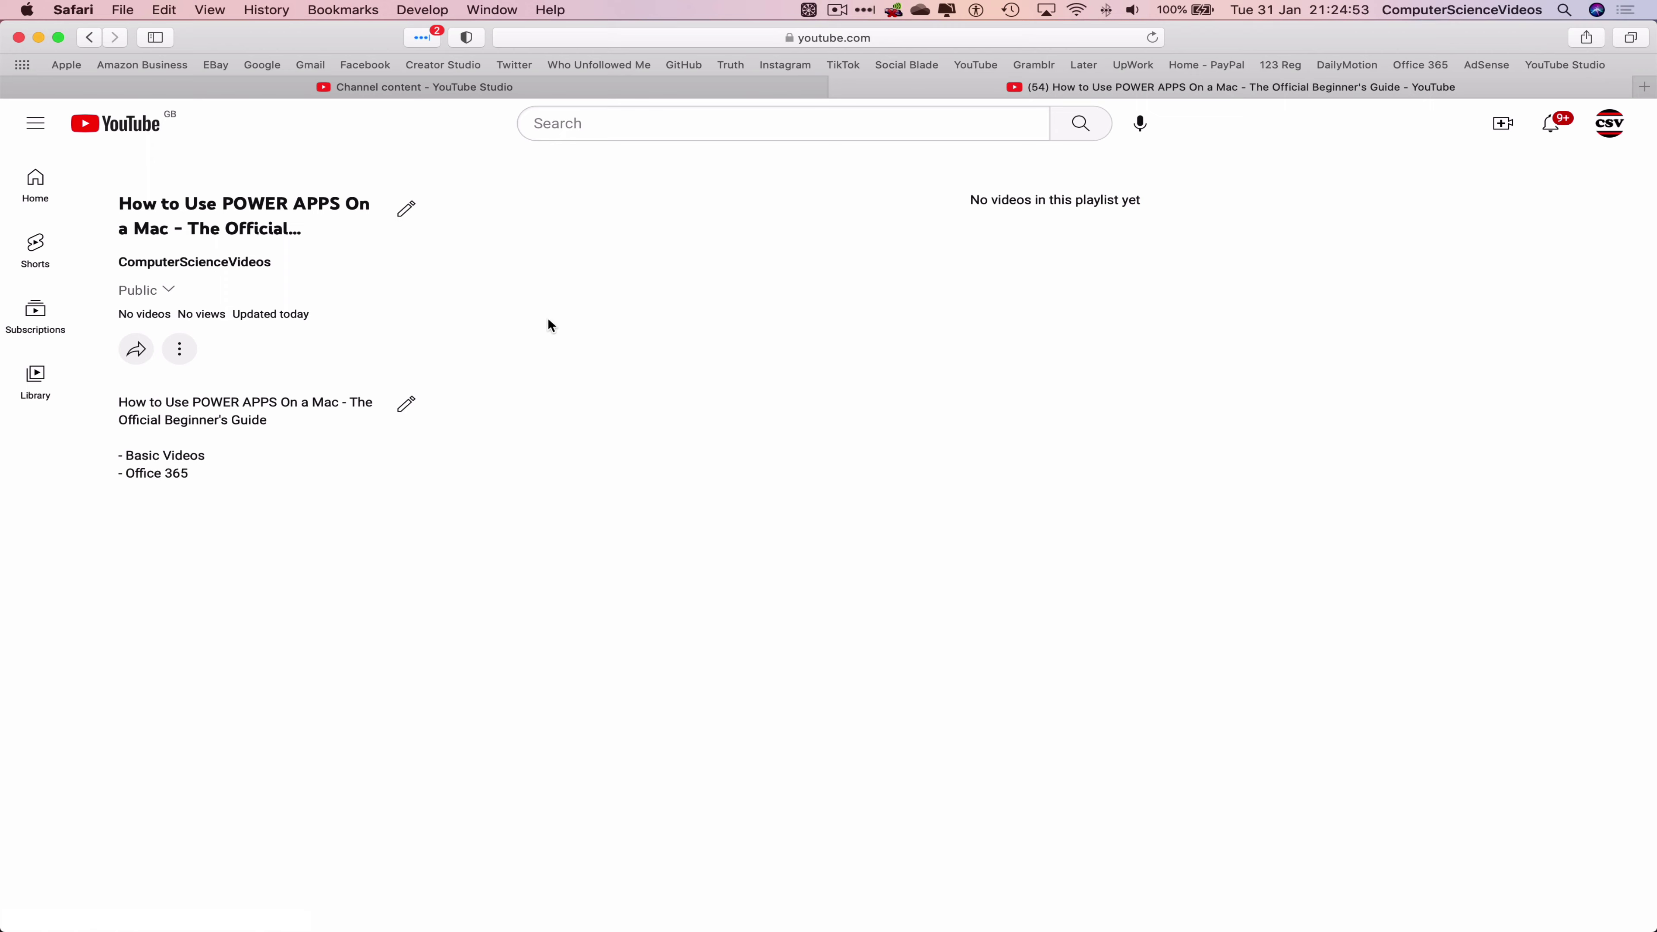
Step: Close the playlist's YouTube page and reload the Studio playlists list to show the description
click(847, 89)
right_click(804, 153)
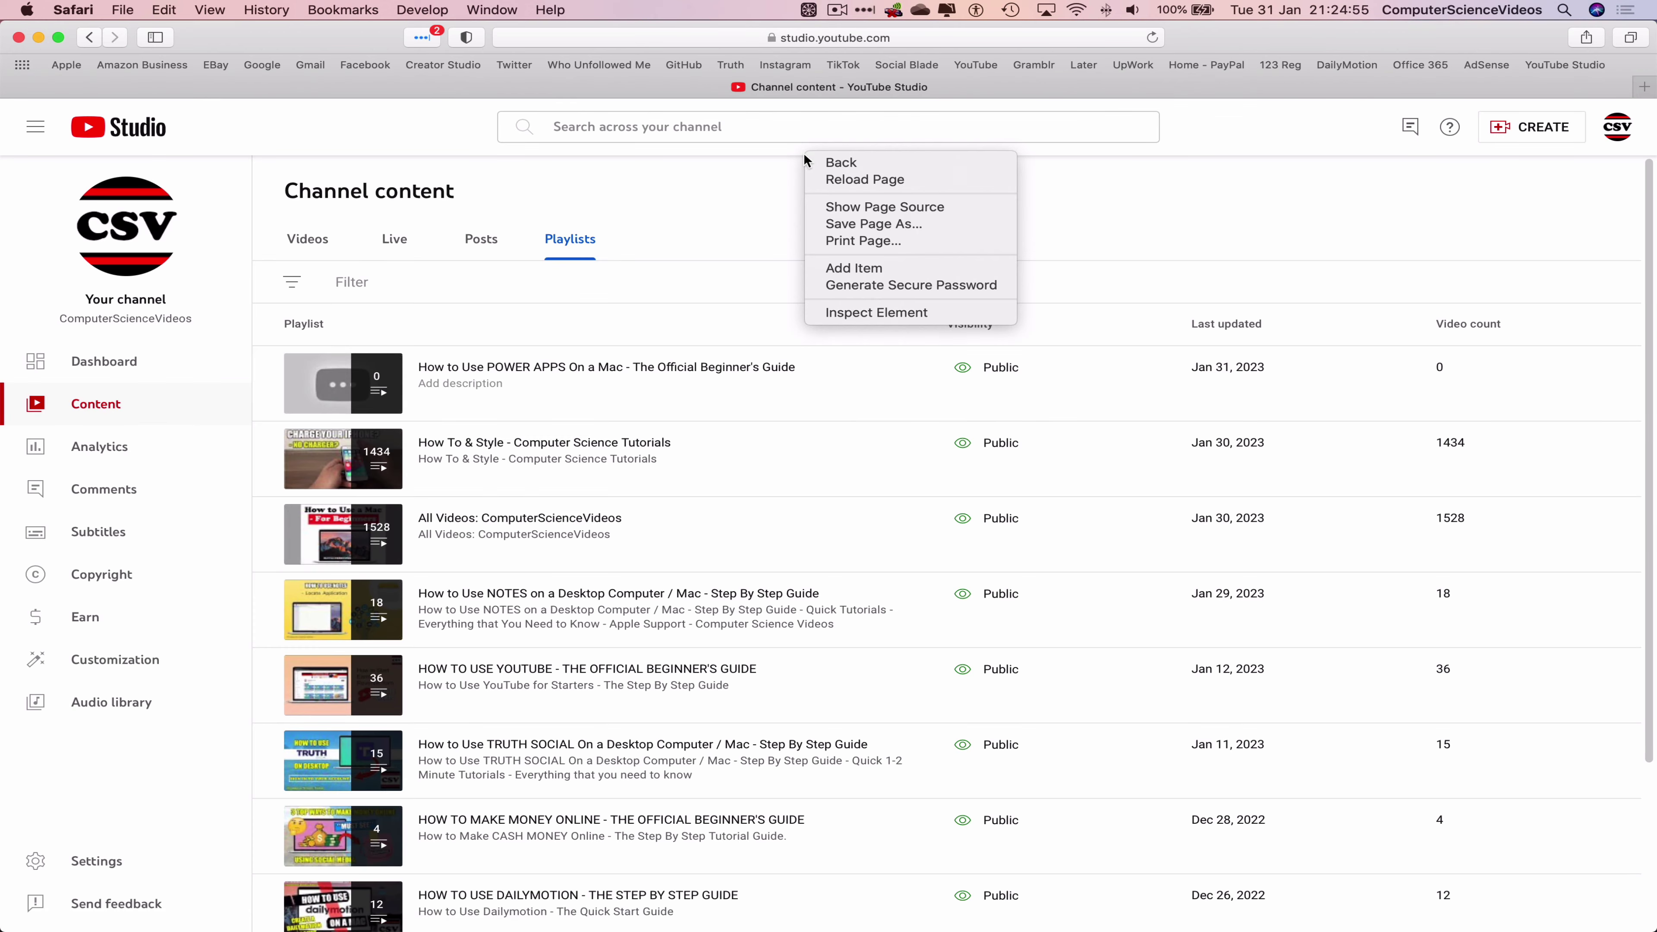
click(874, 183)
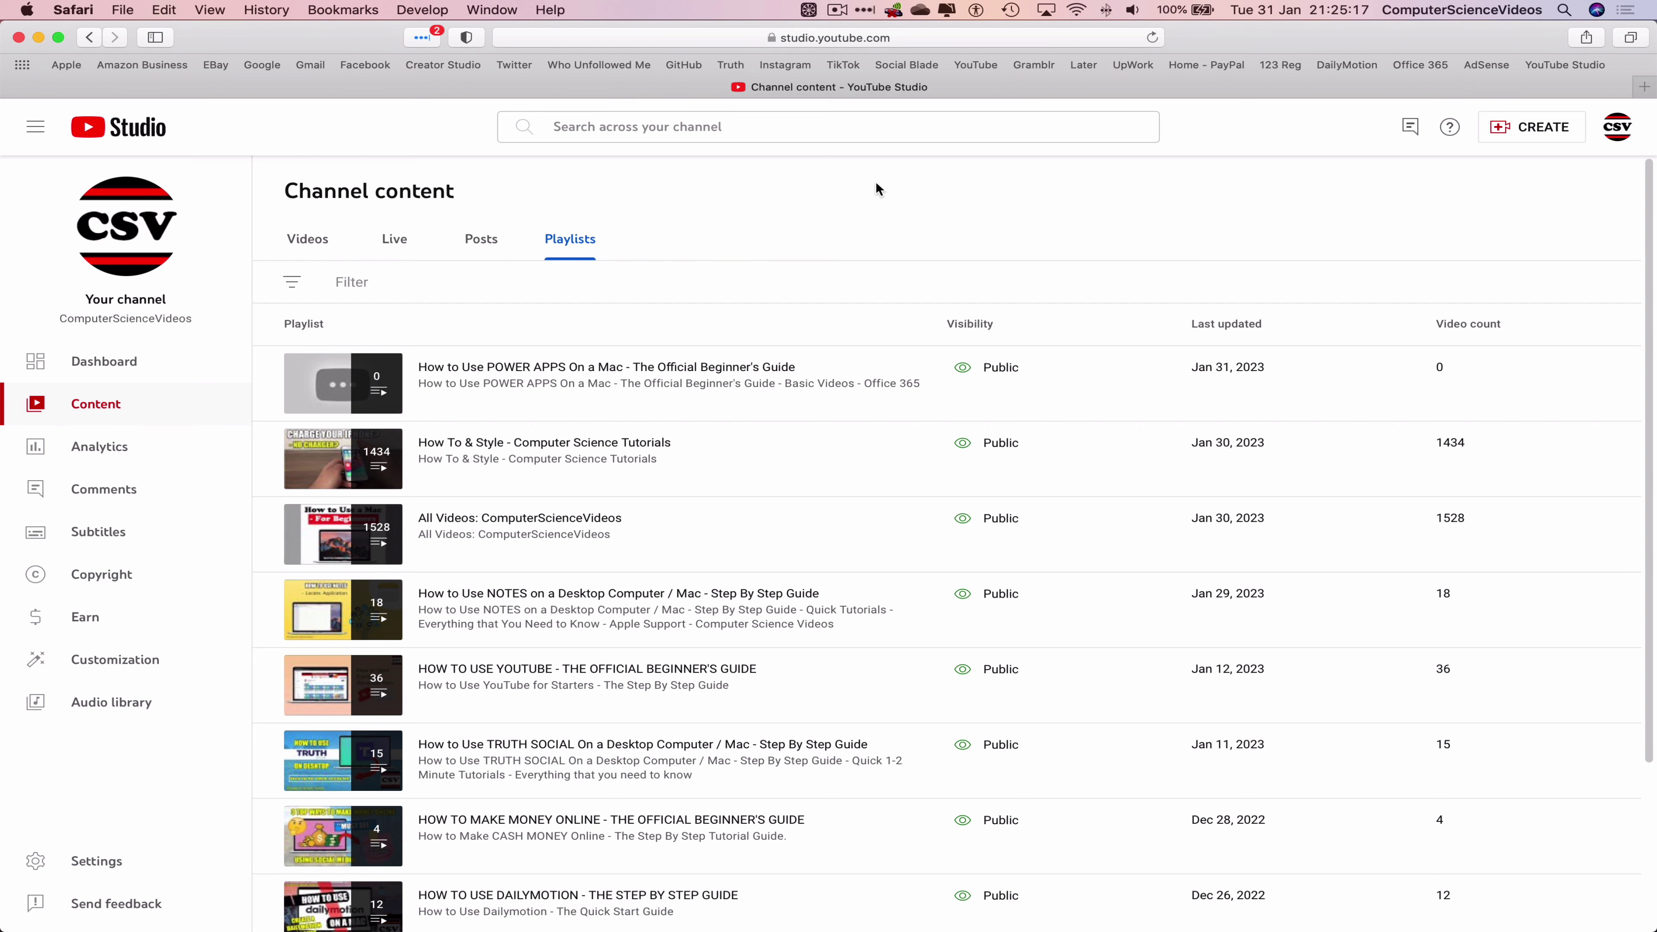
Step: Quit Safari from its application menu
click(65, 10)
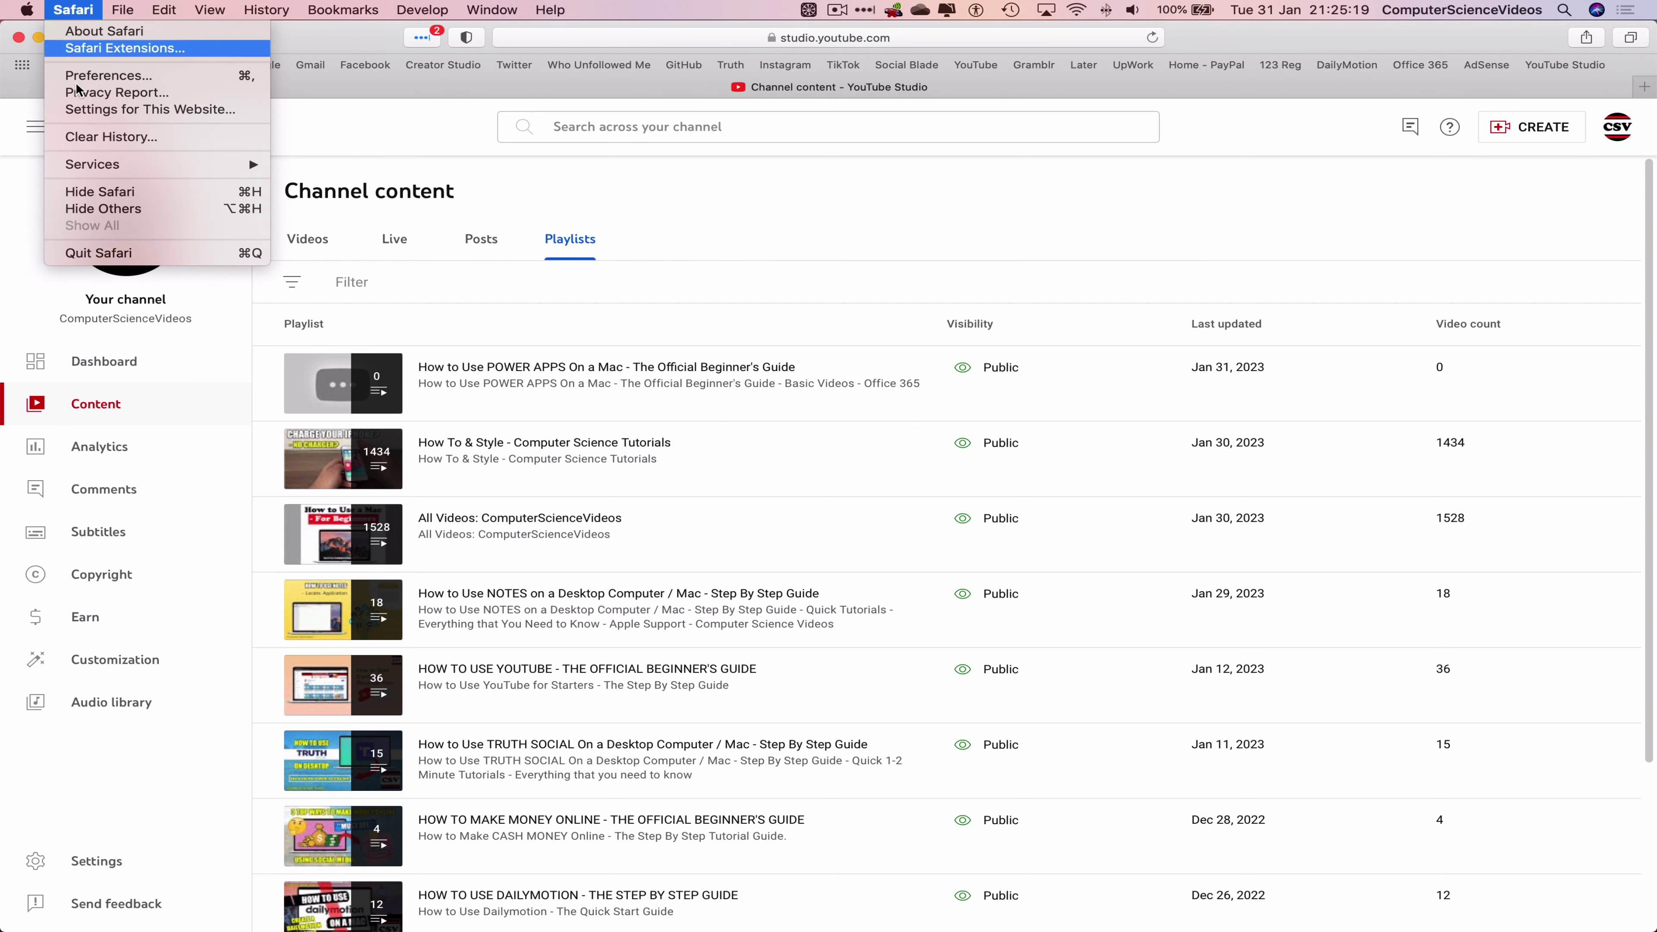
click(126, 253)
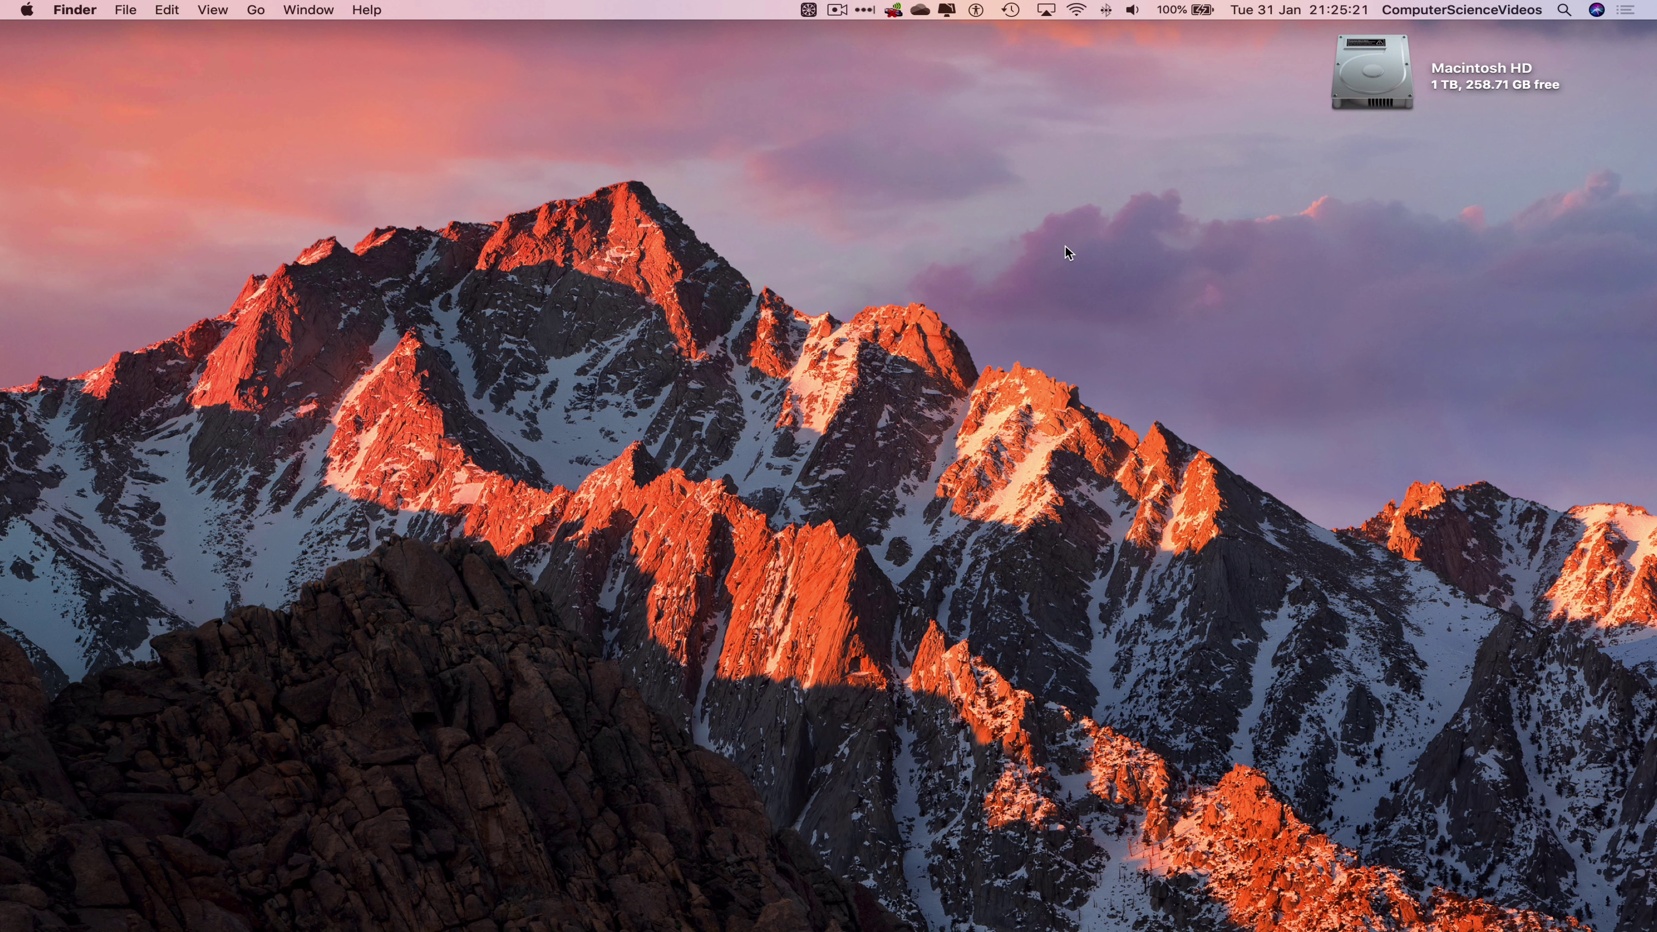